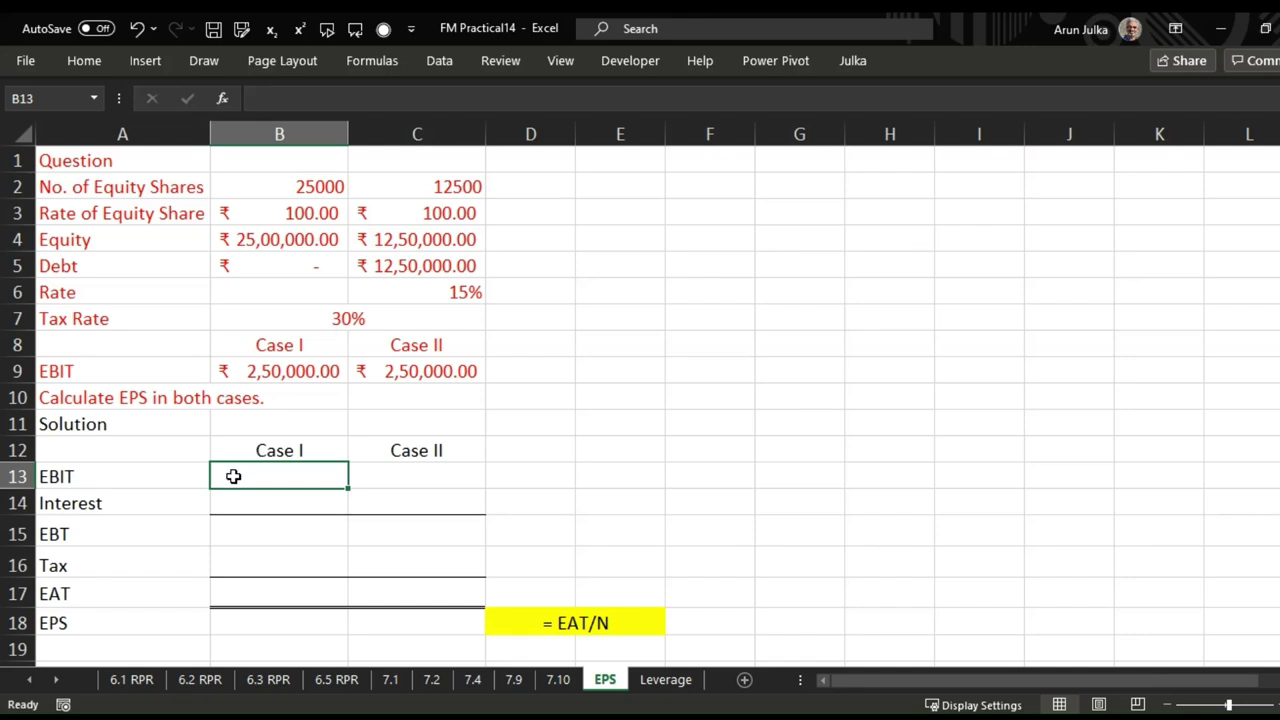
- Enter Case I EBIT as =B9 in B13 and interest as =B6*B5 in B14
{"action": "type", "text": "="}
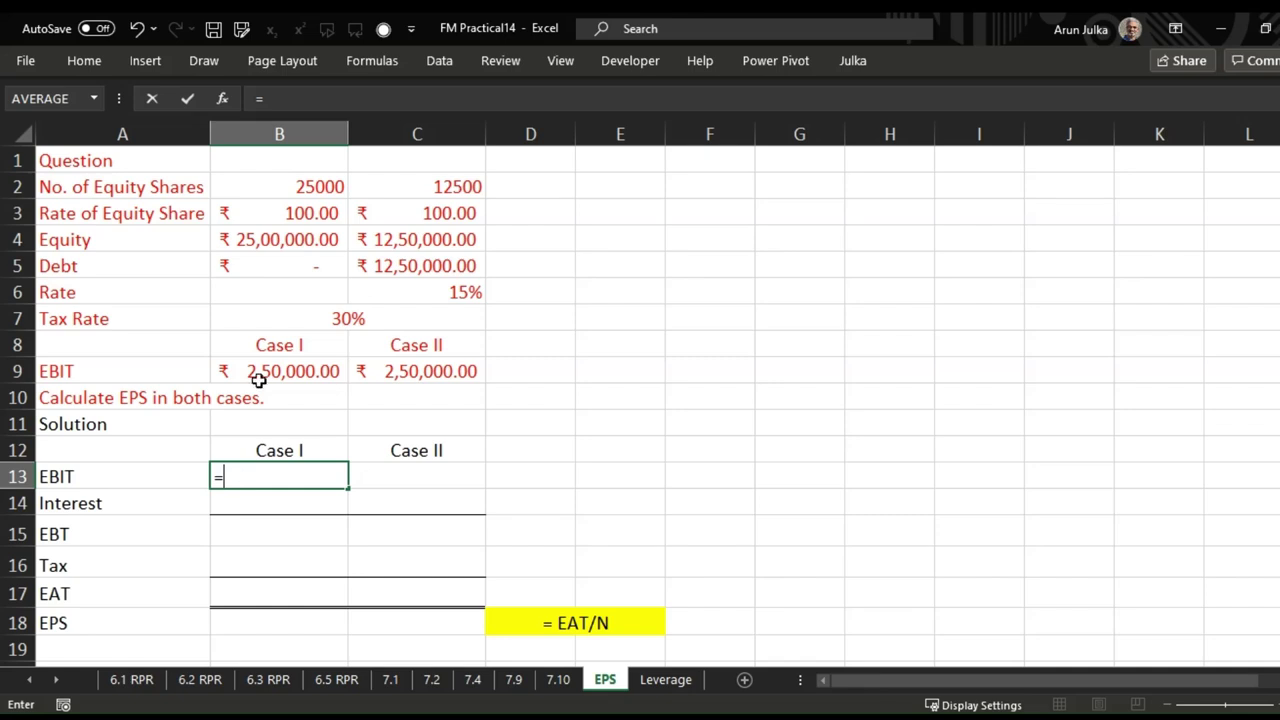
{"action": "left_click", "coordinate": [259, 376]}
{"action": "key", "text": "Return"}
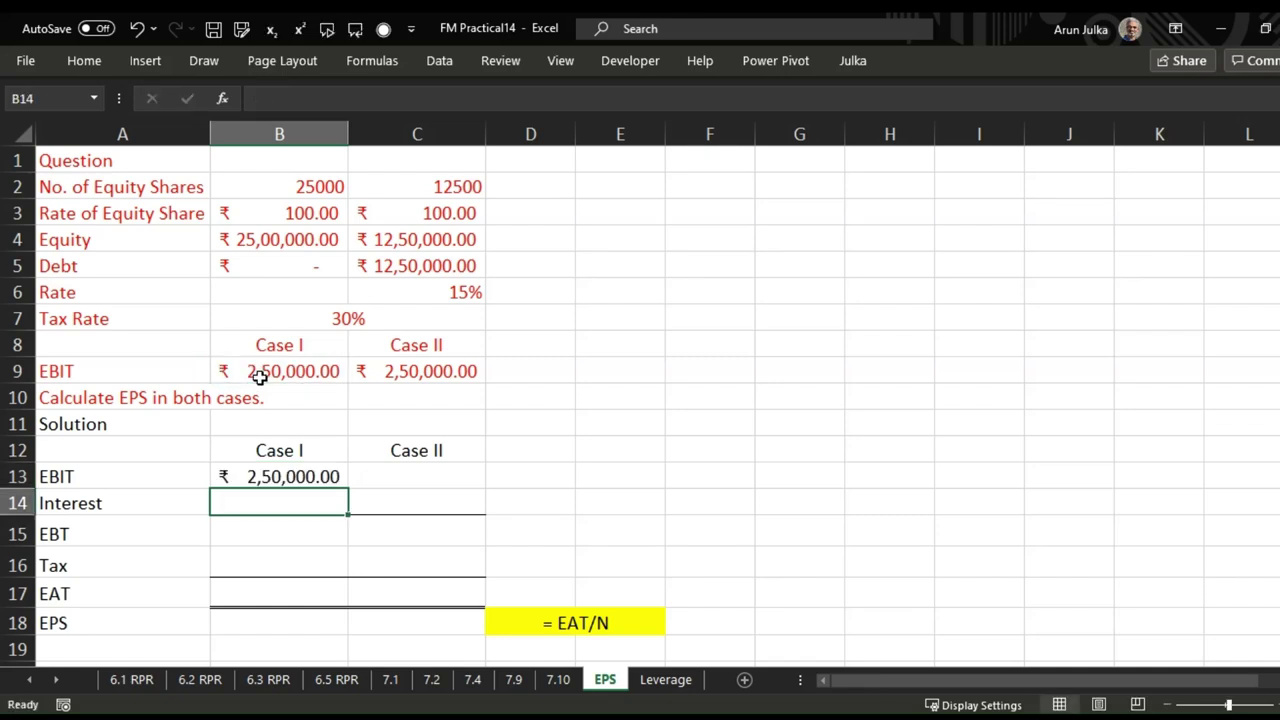
{"action": "type", "text": "="}
{"action": "left_click", "coordinate": [278, 293]}
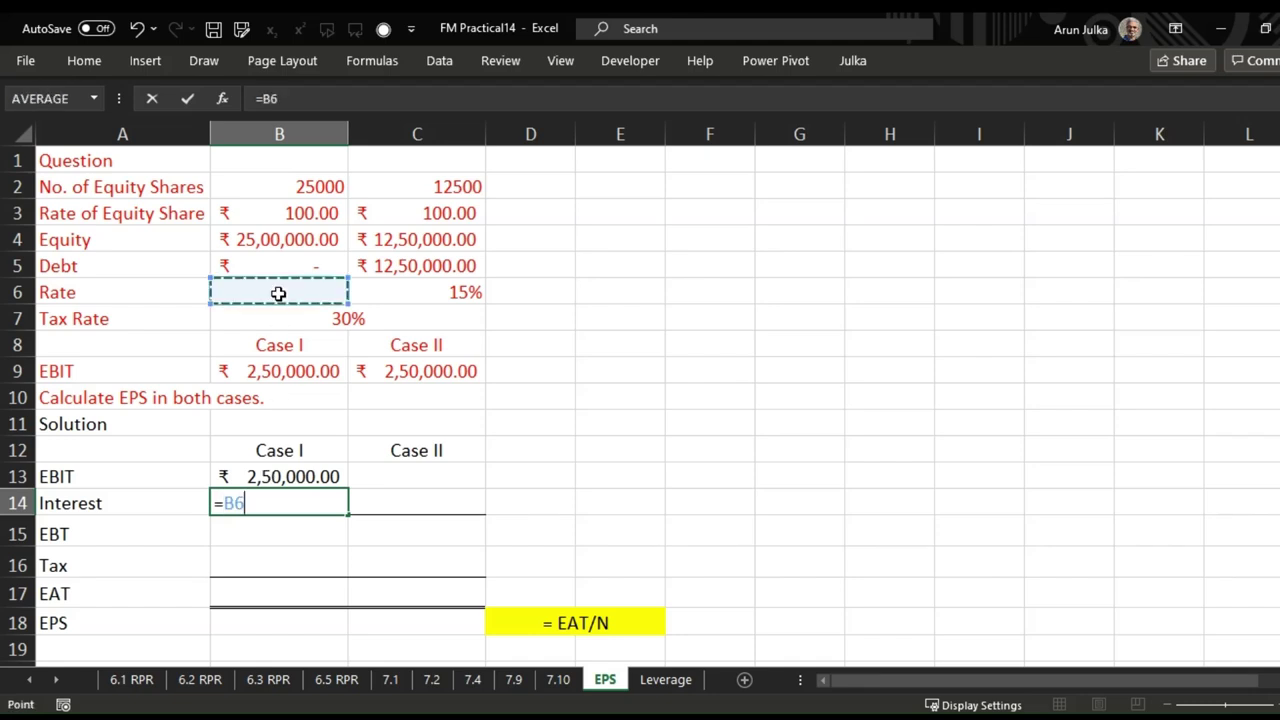
{"action": "type", "text": "*"}
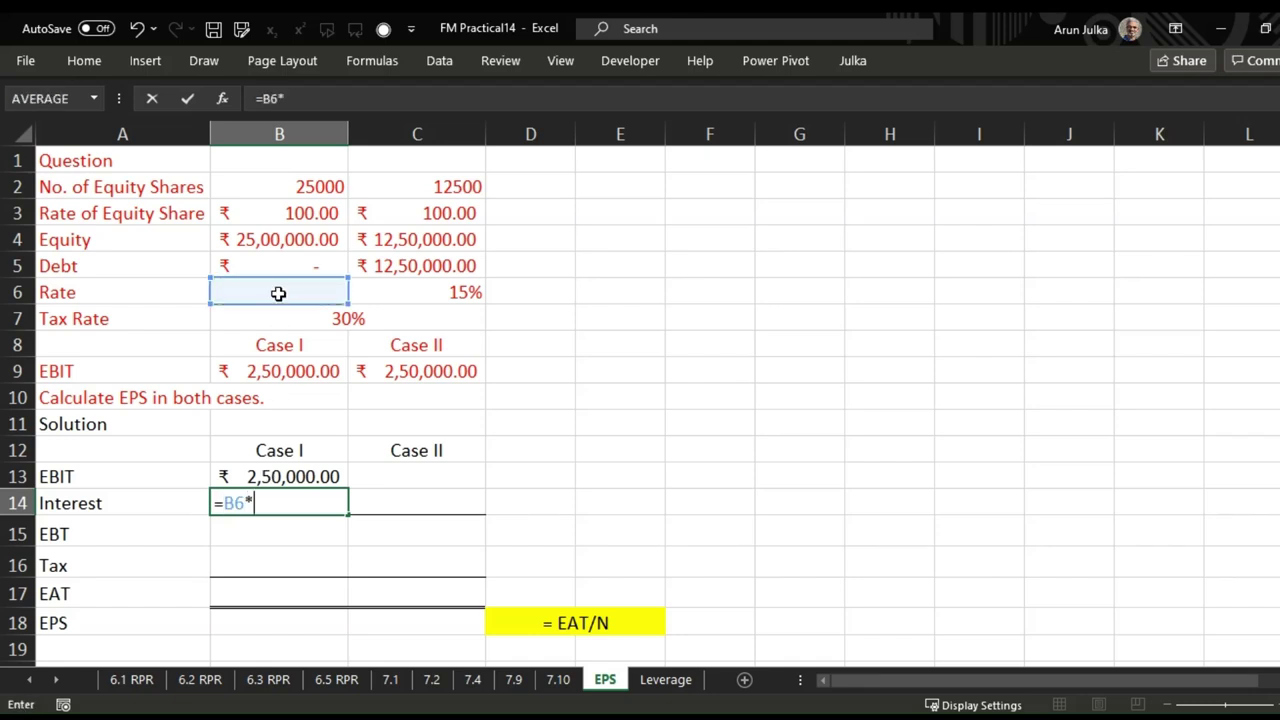
{"action": "left_click", "coordinate": [284, 262]}
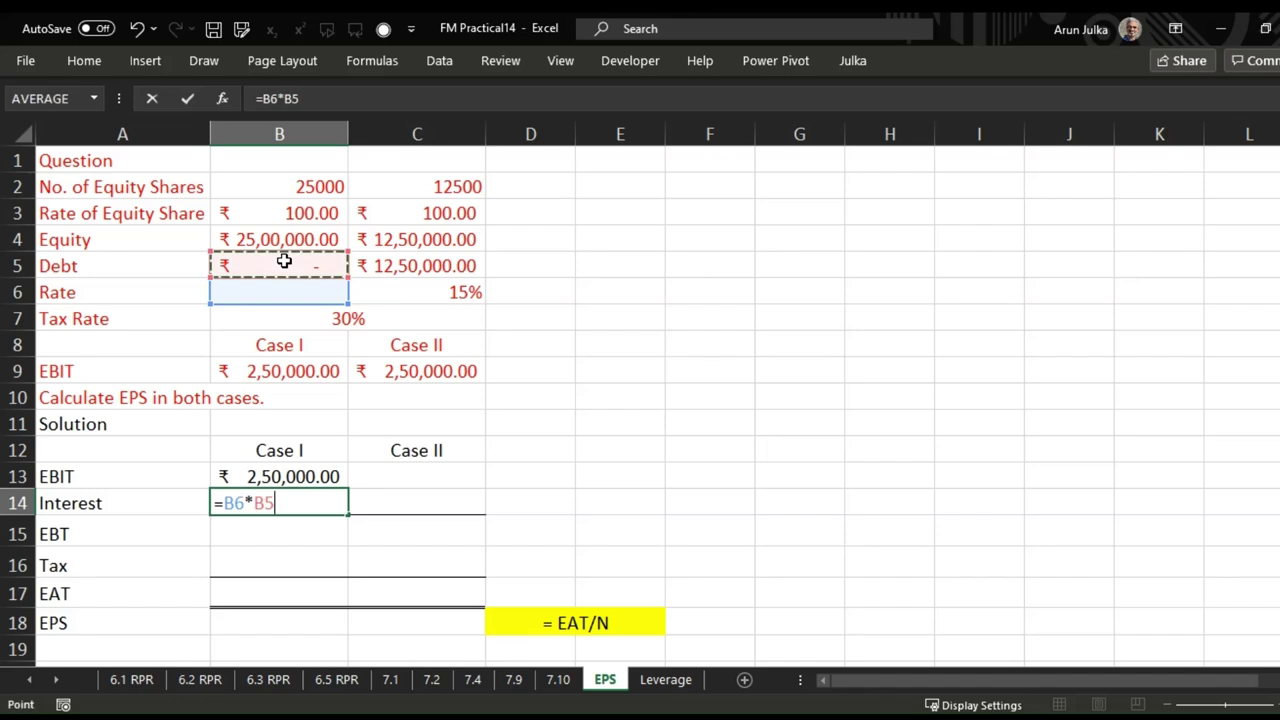
{"action": "key", "text": "Return"}
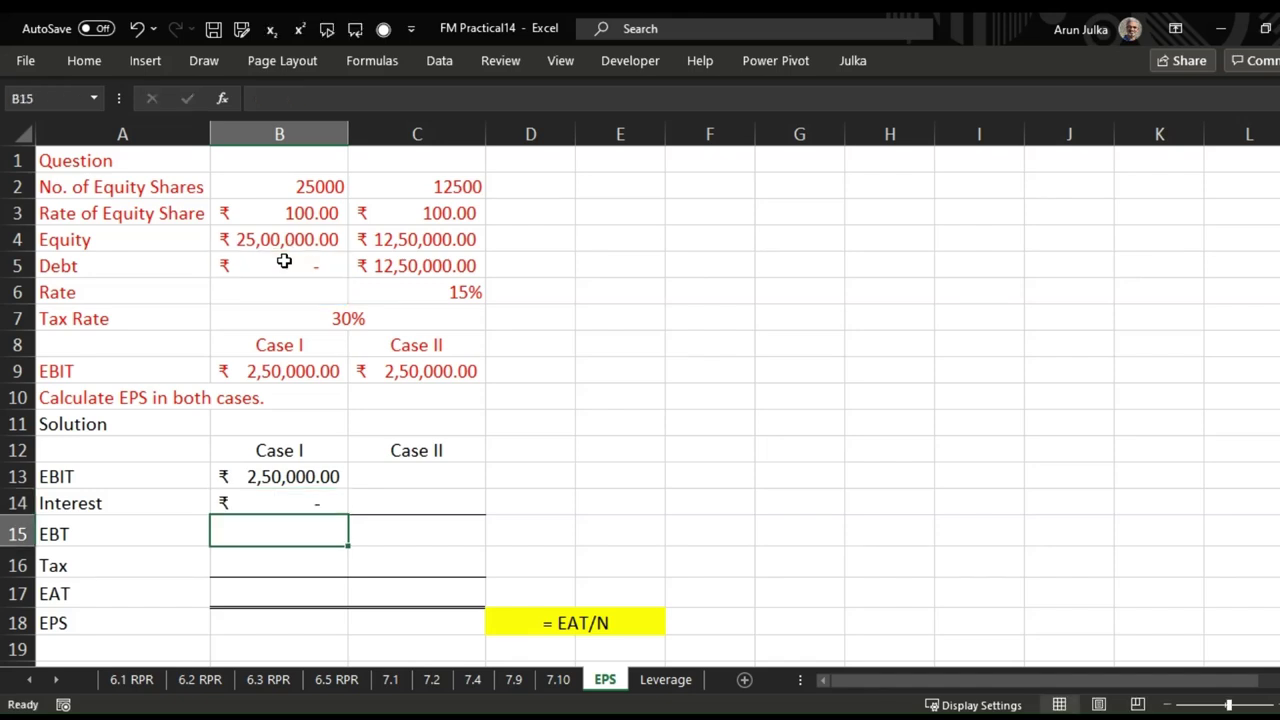
- Compute Case I EBT as =B13-B14 in B15 and tax as =B7*B15 in B16
{"action": "type", "text": "="}
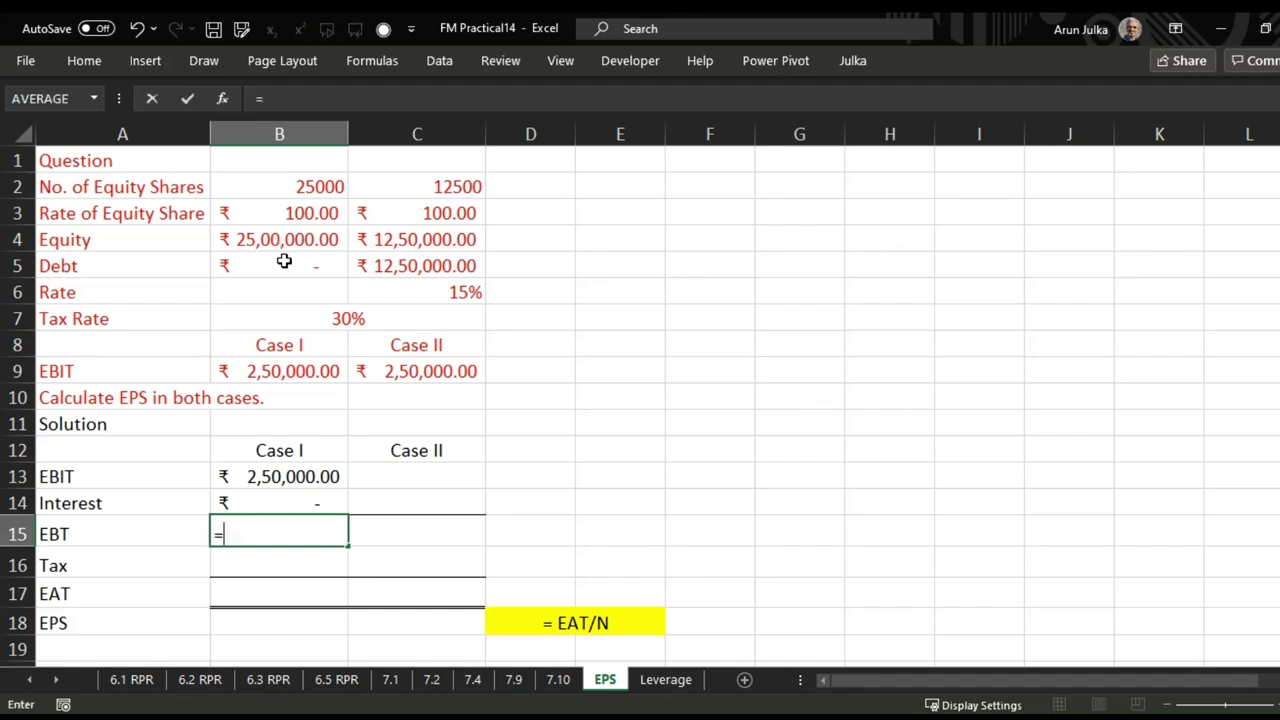
{"action": "left_click", "coordinate": [271, 474]}
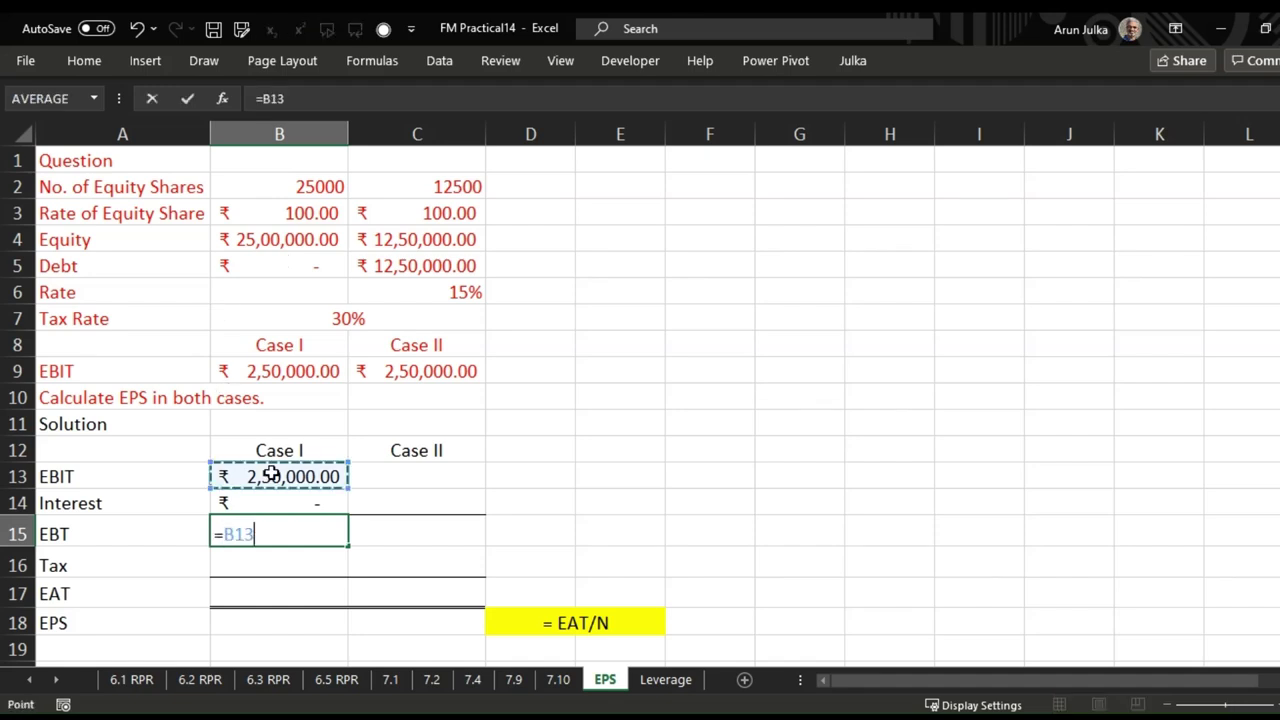
{"action": "type", "text": "-"}
{"action": "left_click", "coordinate": [292, 494]}
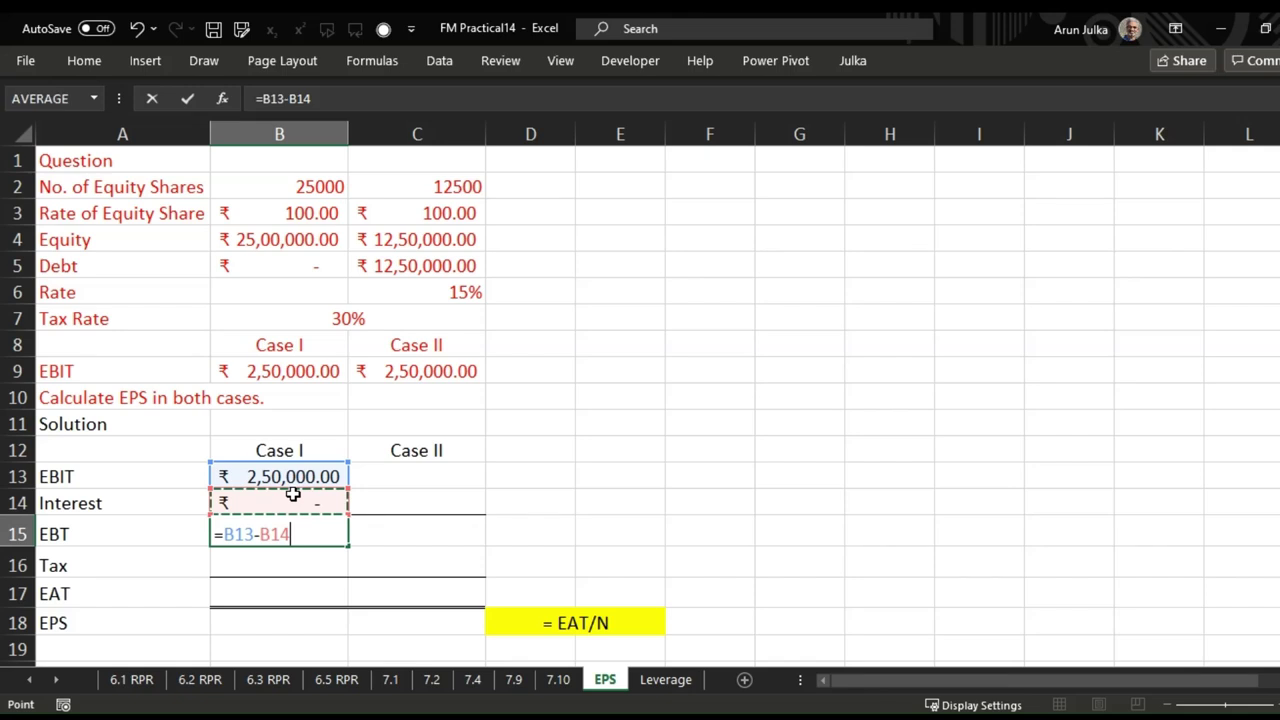
{"action": "key", "text": "Return"}
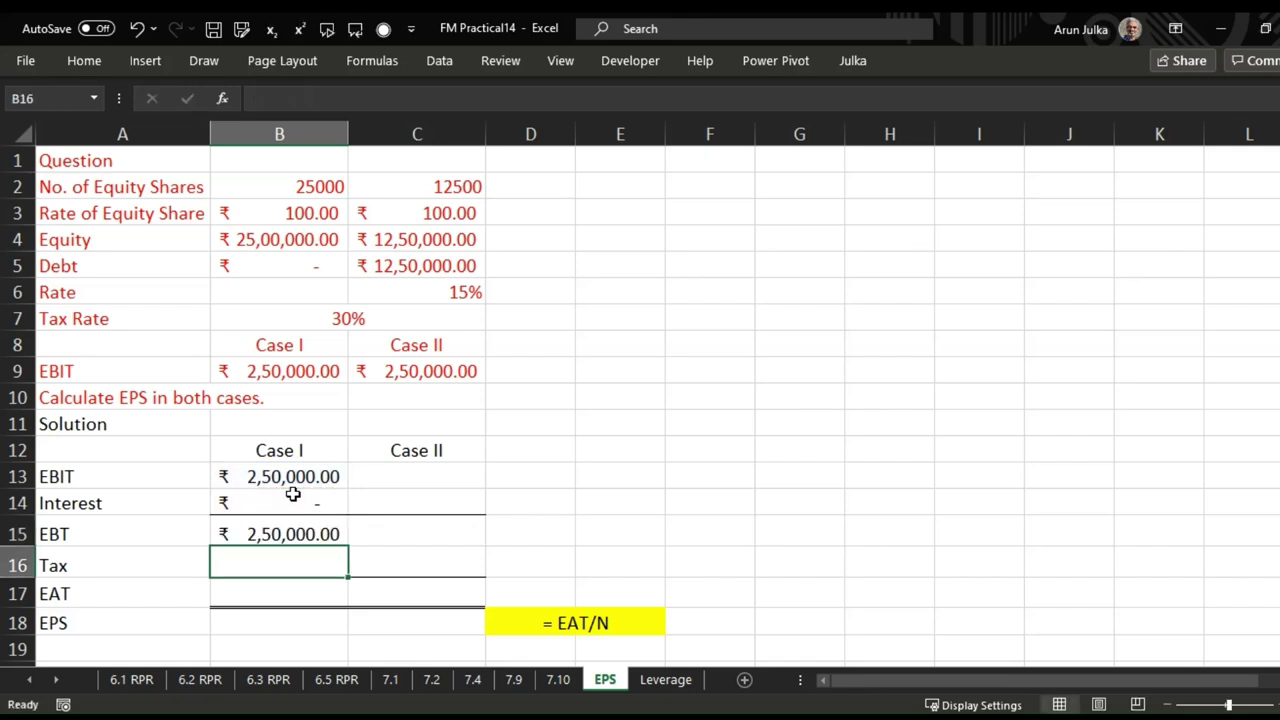
{"action": "type", "text": "="}
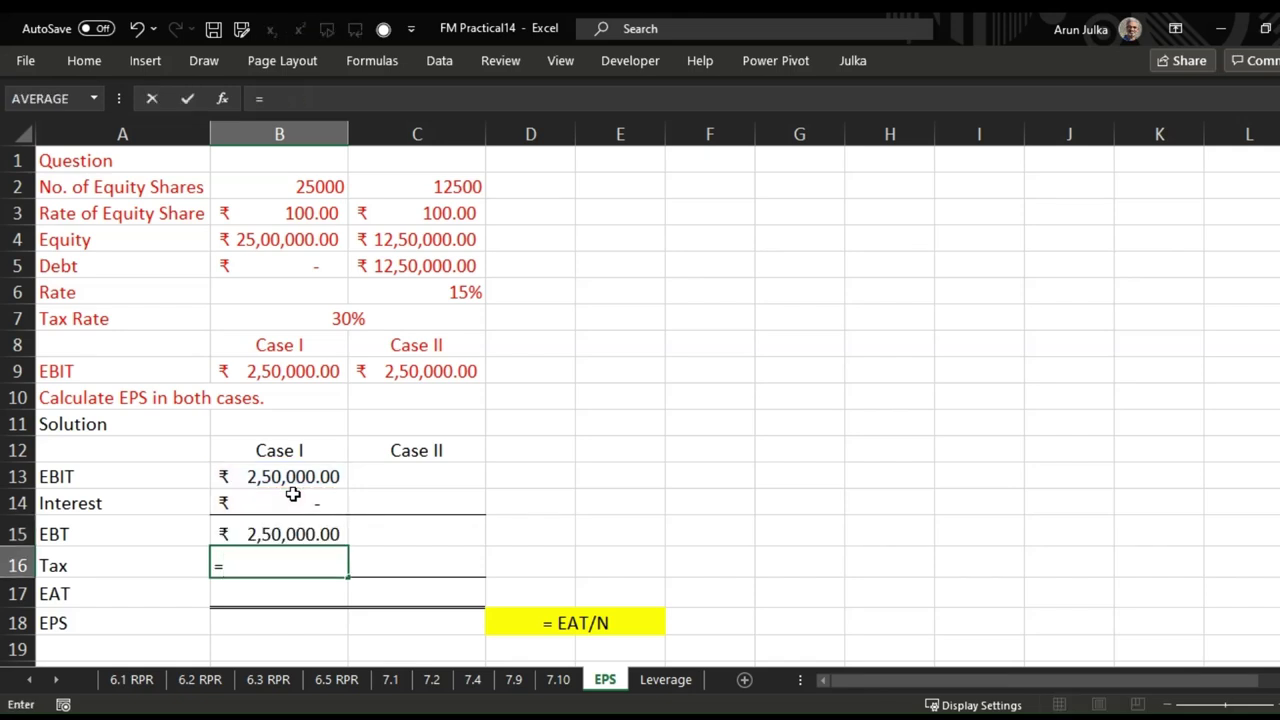
{"action": "left_click", "coordinate": [314, 318]}
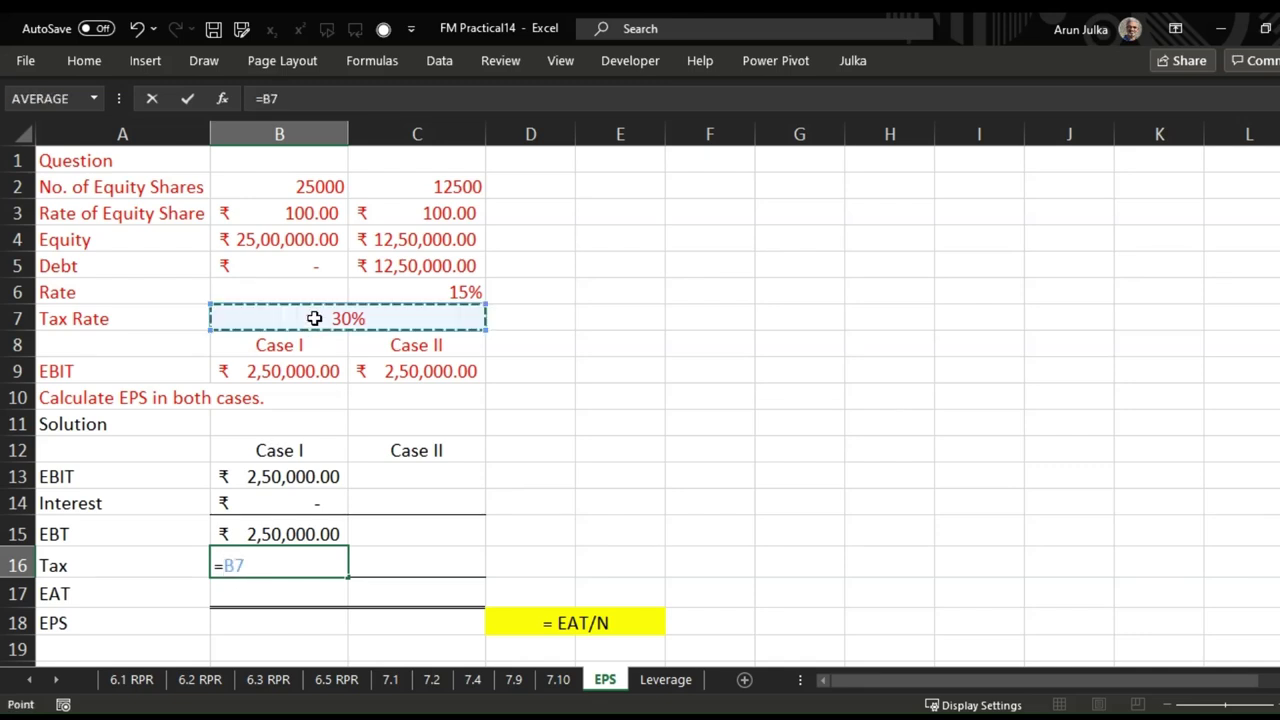
{"action": "type", "text": "*"}
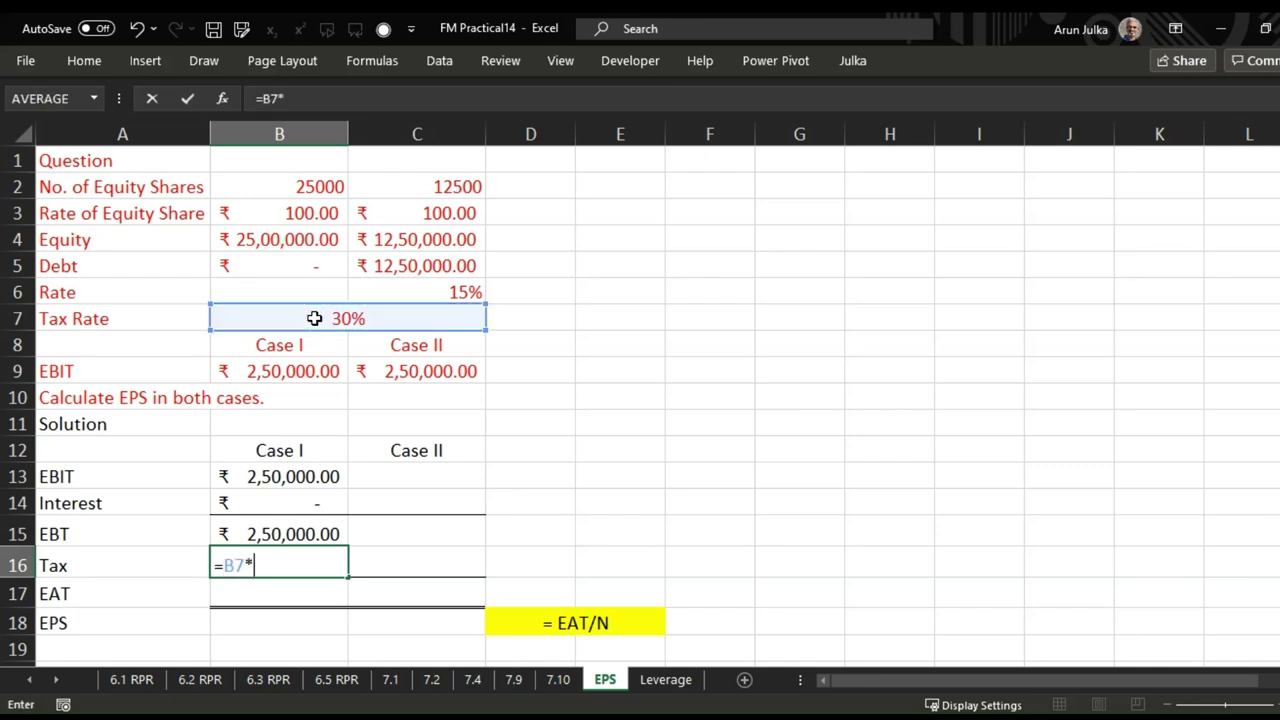
{"action": "left_click", "coordinate": [271, 534]}
{"action": "key", "text": "Return"}
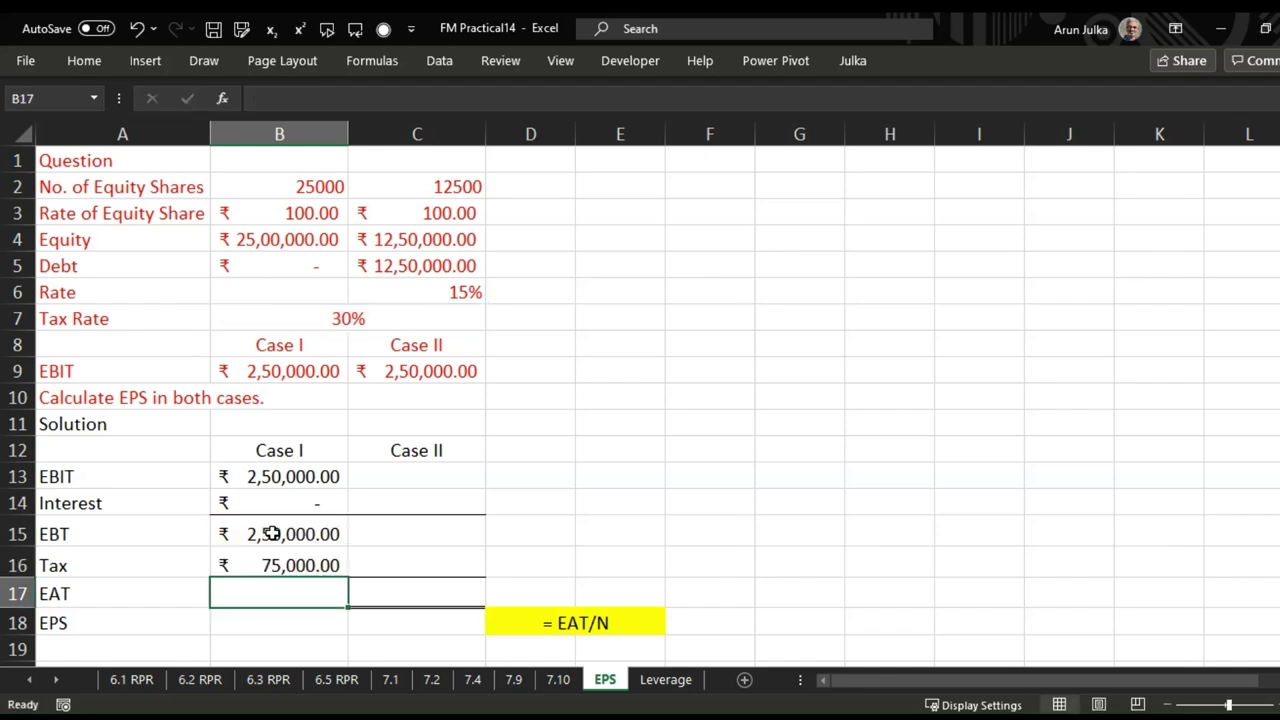
- Compute Case I EAT as =B15-B16 in B17, giving 1,75,000
{"action": "type", "text": "="}
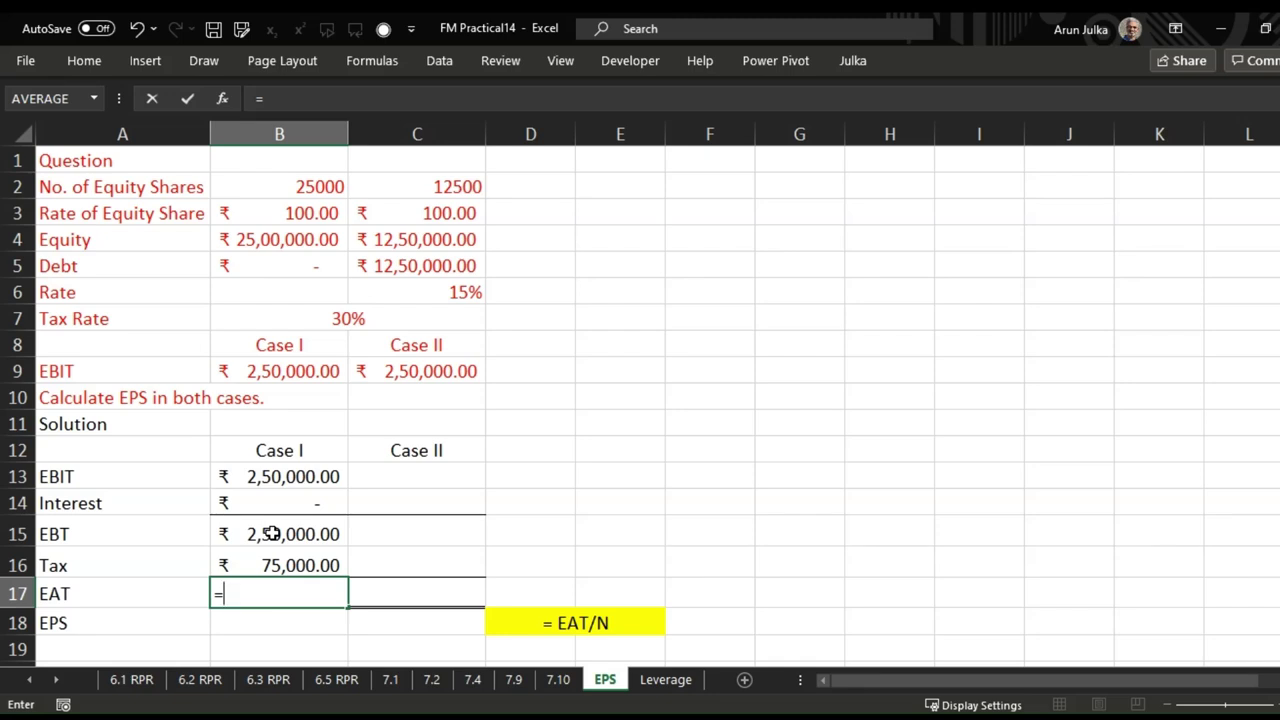
{"action": "left_click", "coordinate": [271, 534]}
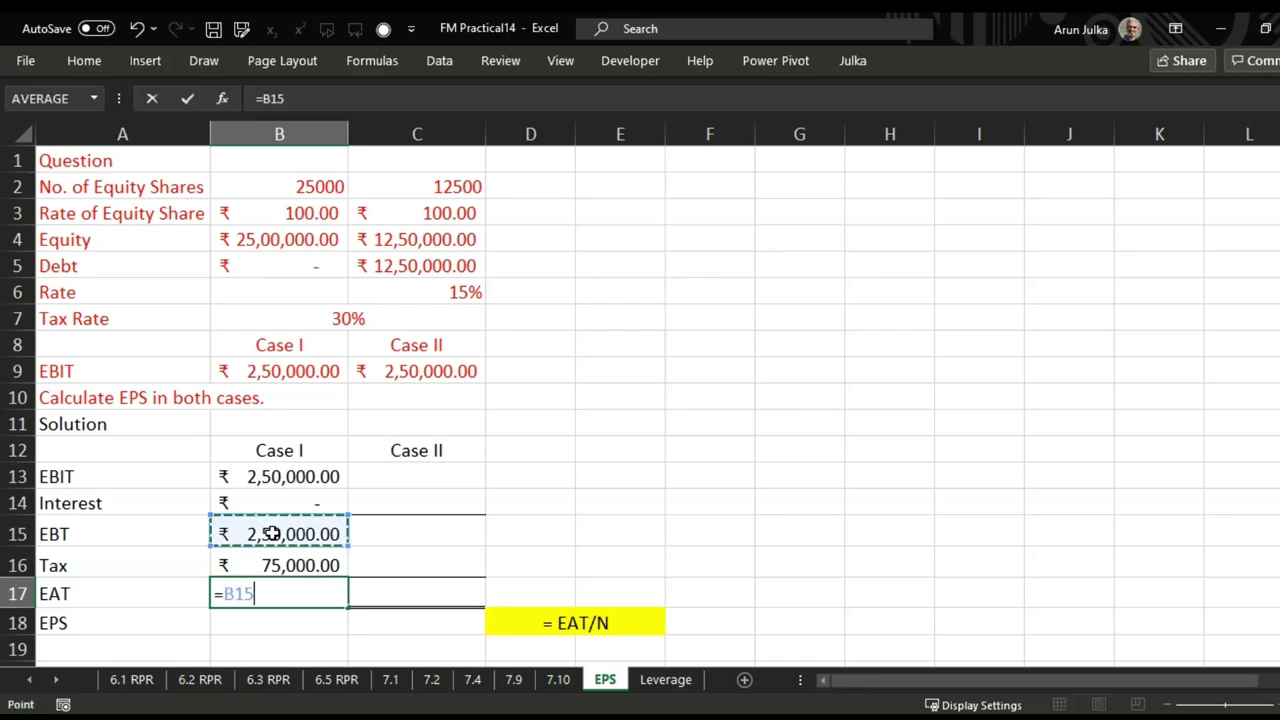
{"action": "type", "text": "-"}
{"action": "left_click", "coordinate": [273, 566]}
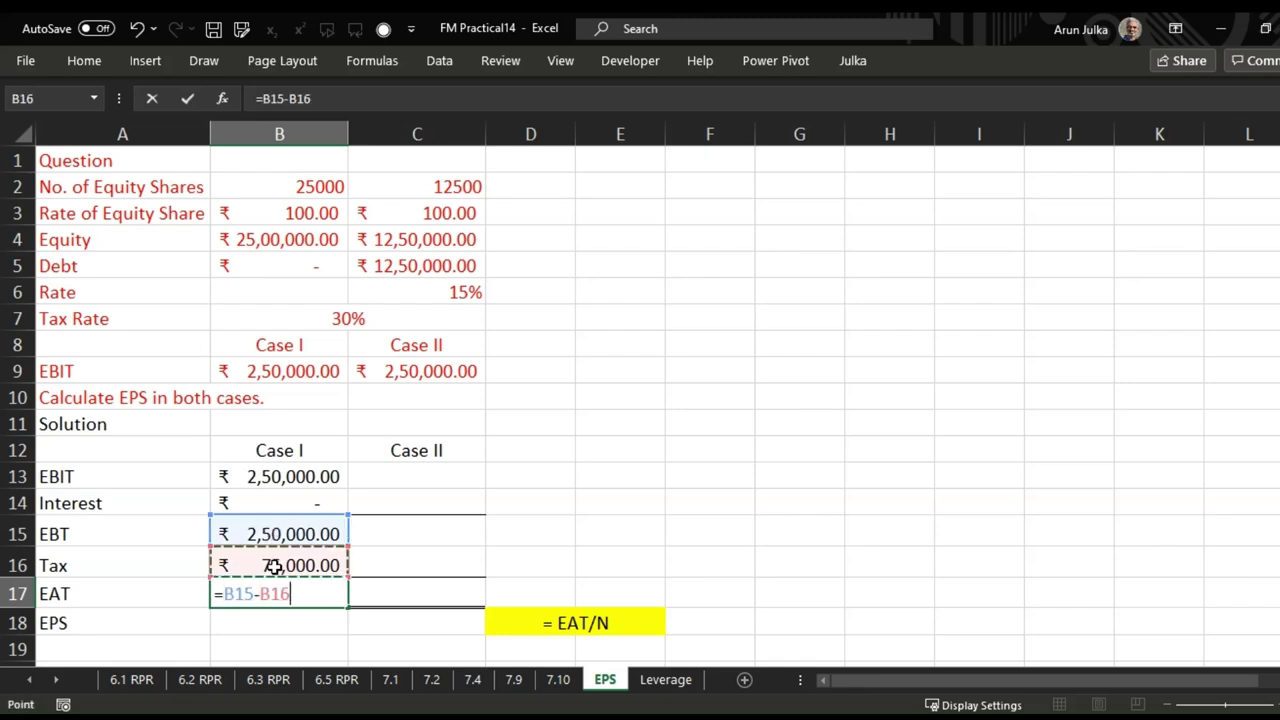
{"action": "key", "text": "Return"}
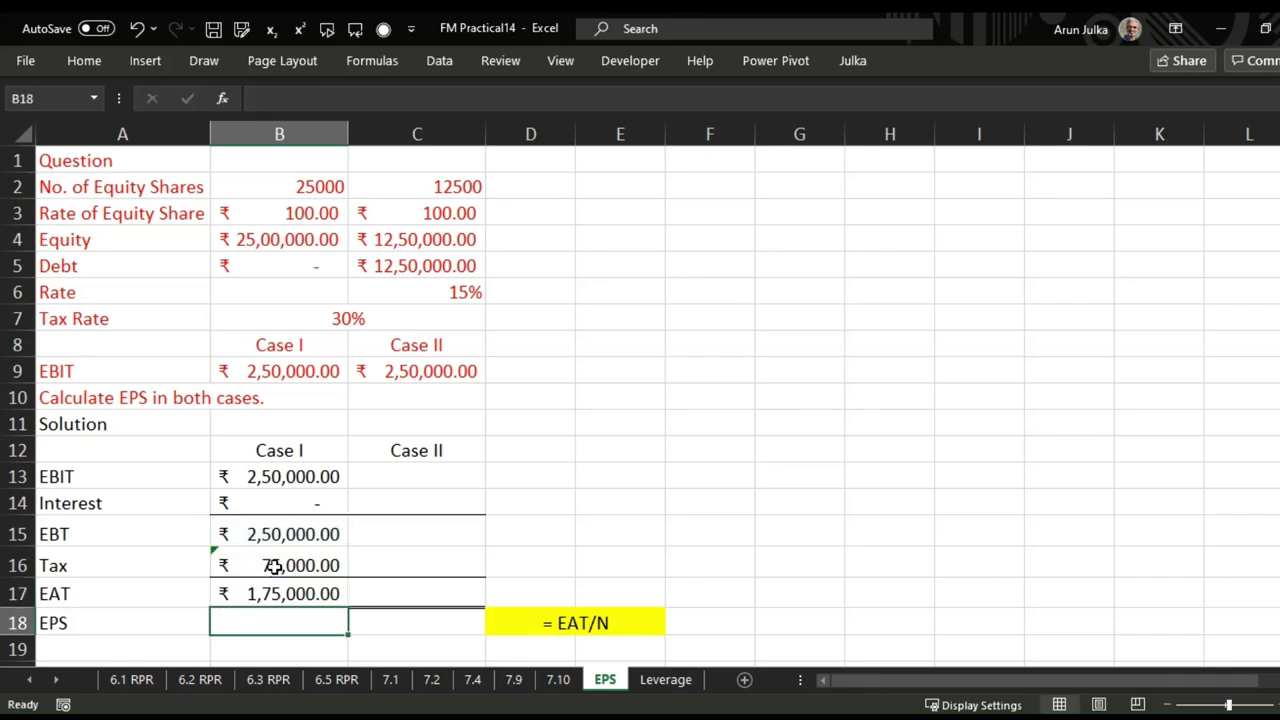
- Enter Case II EBIT as =C9 in C13 and interest as =C6*C5 in C14
{"action": "left_click", "coordinate": [395, 474]}
{"action": "type", "text": "="}
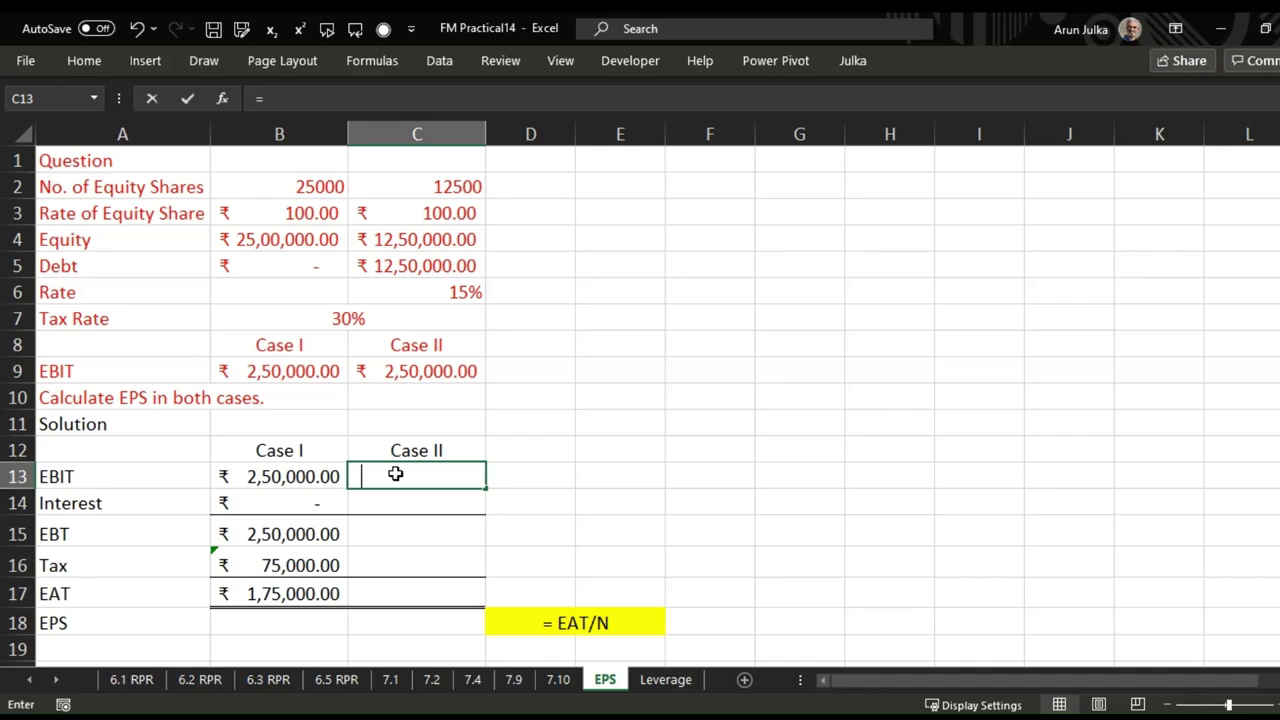
{"action": "left_click", "coordinate": [423, 375]}
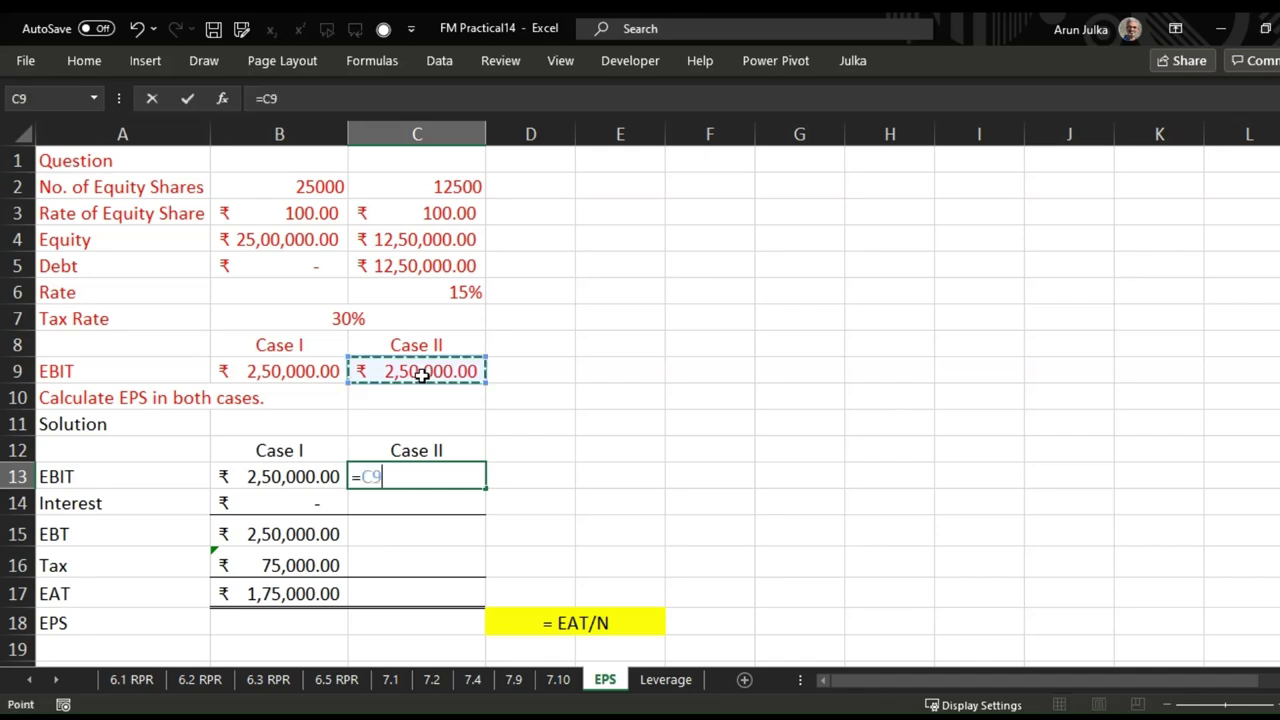
{"action": "key", "text": "Return"}
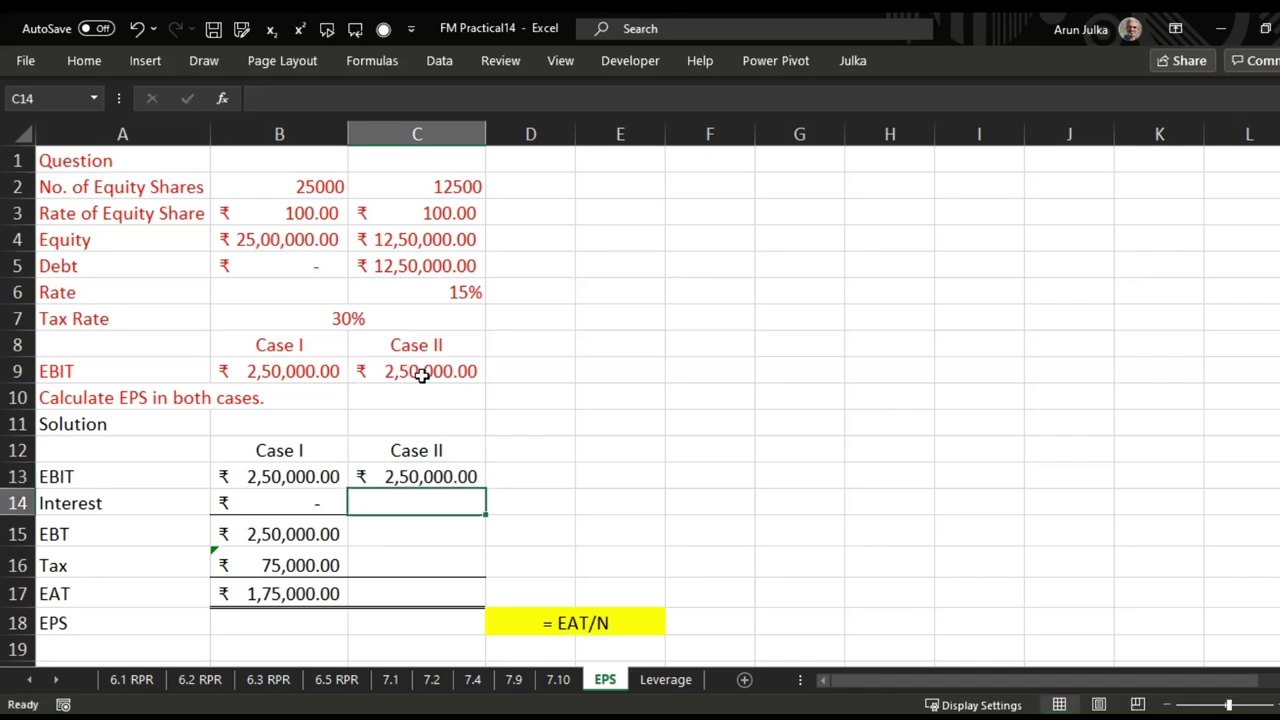
{"action": "type", "text": "="}
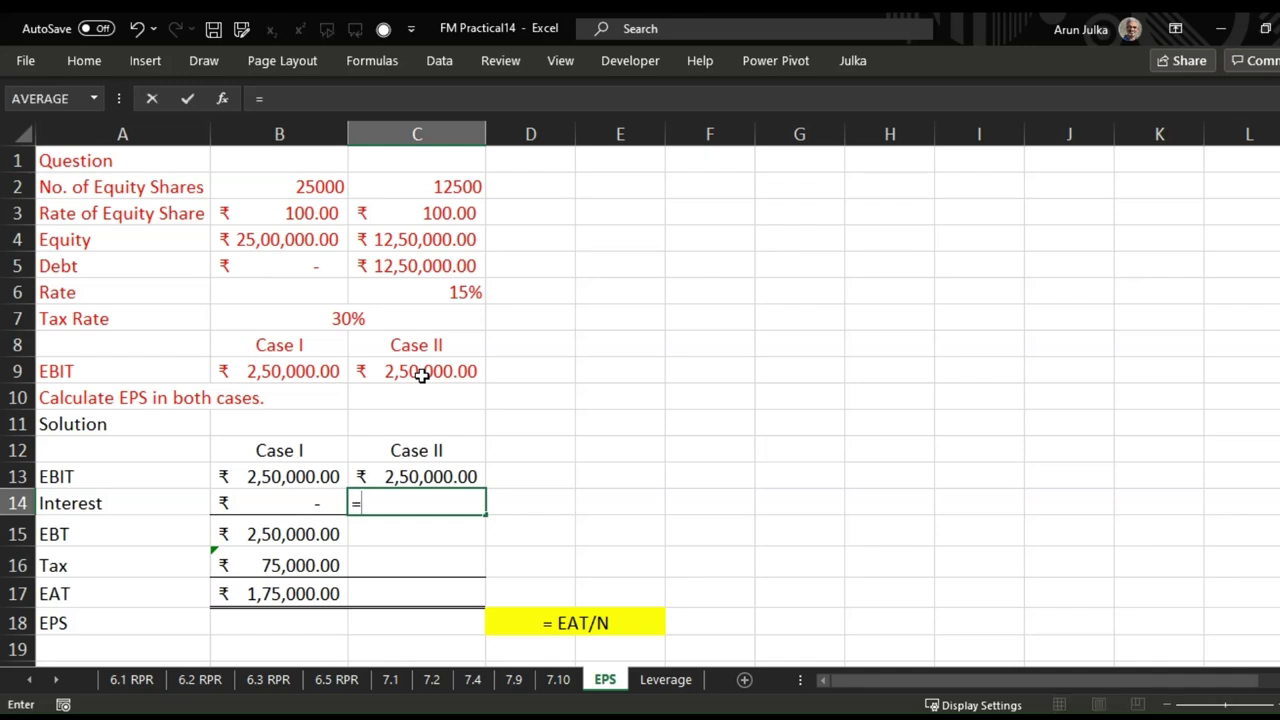
{"action": "left_click", "coordinate": [428, 295]}
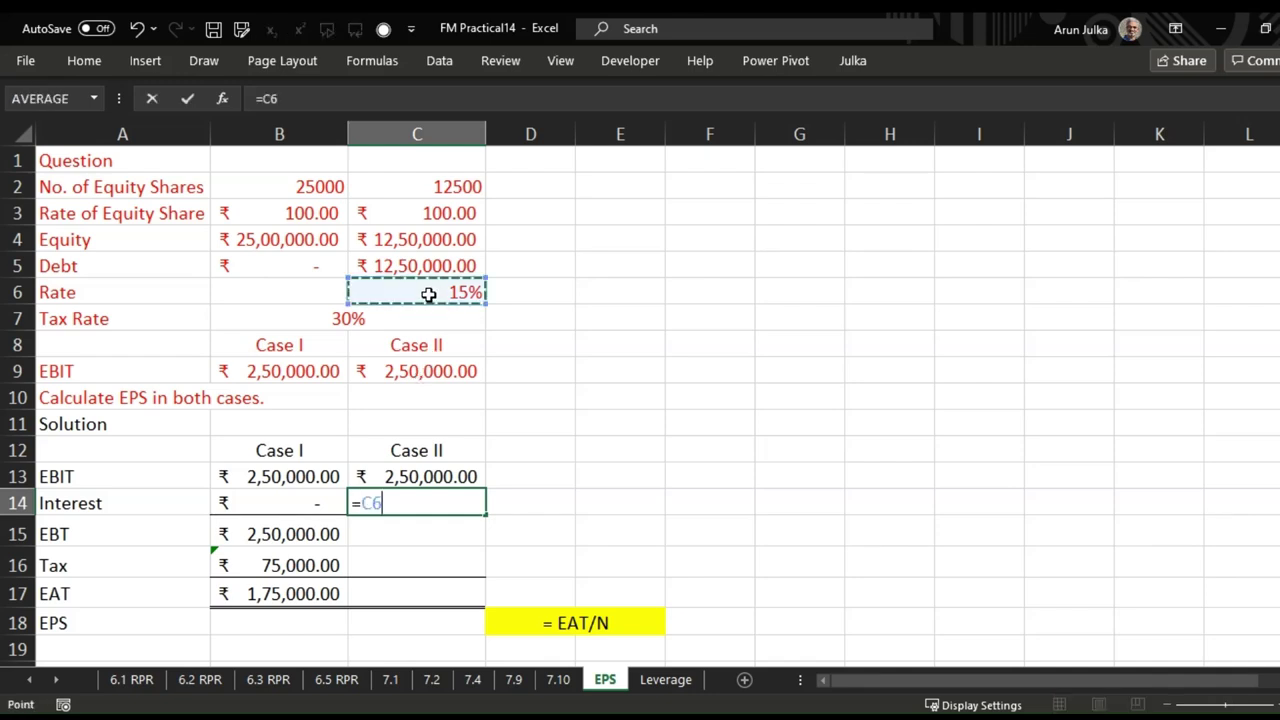
{"action": "type", "text": "*"}
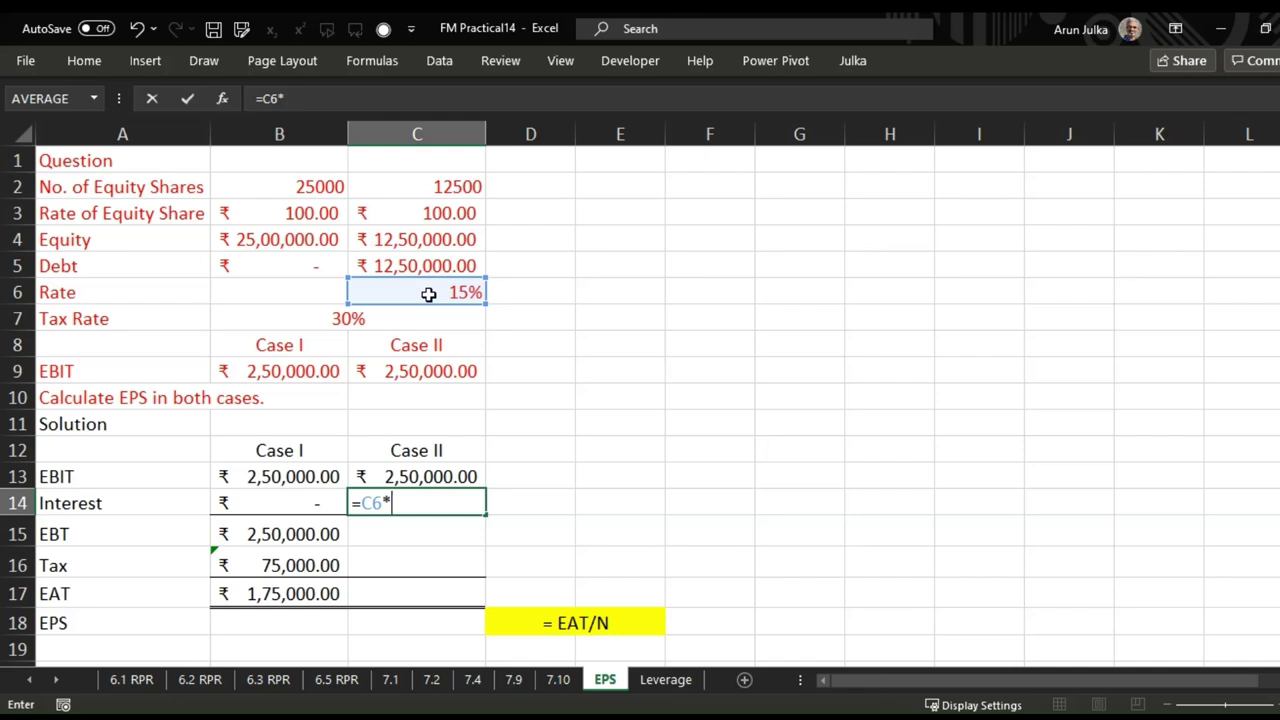
{"action": "left_click", "coordinate": [428, 265]}
{"action": "key", "text": "Return"}
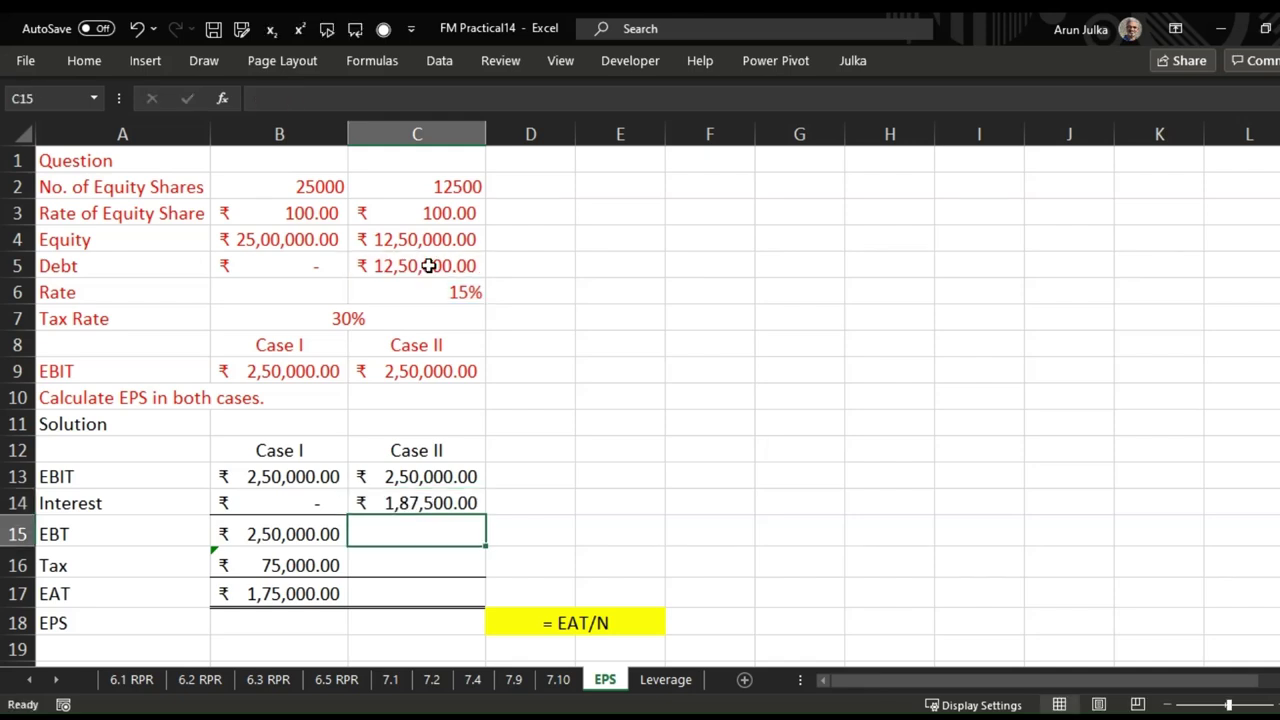
- Compute Case II EBT as =C13-C14 in C15 and tax as =B7*C15 in C16
{"action": "type", "text": "="}
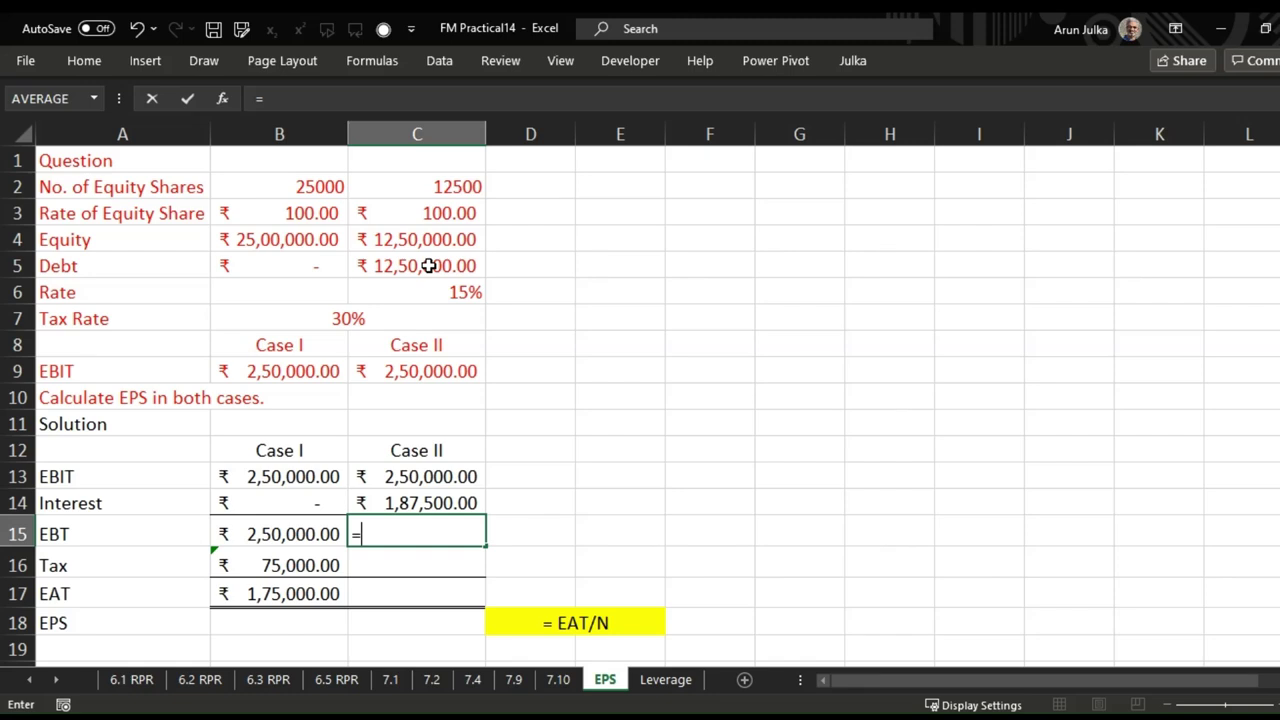
{"action": "left_click", "coordinate": [385, 477]}
{"action": "type", "text": "-"}
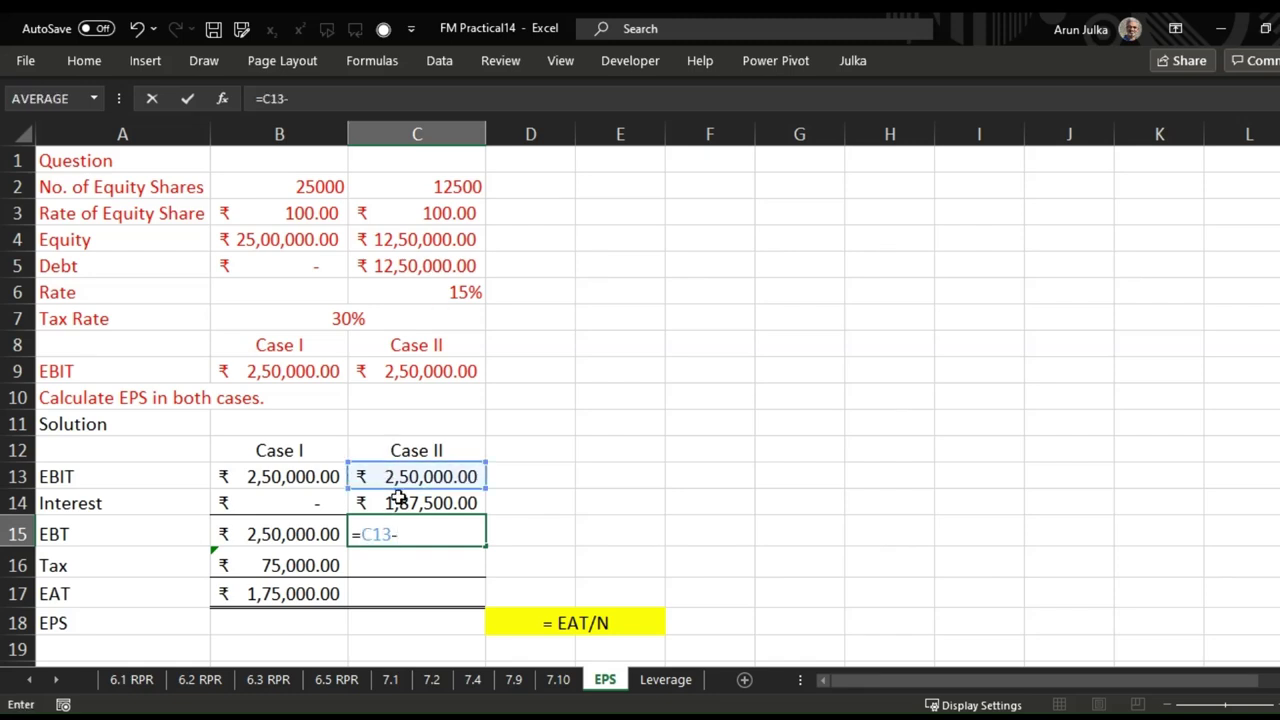
{"action": "left_click", "coordinate": [398, 503]}
{"action": "key", "text": "Return"}
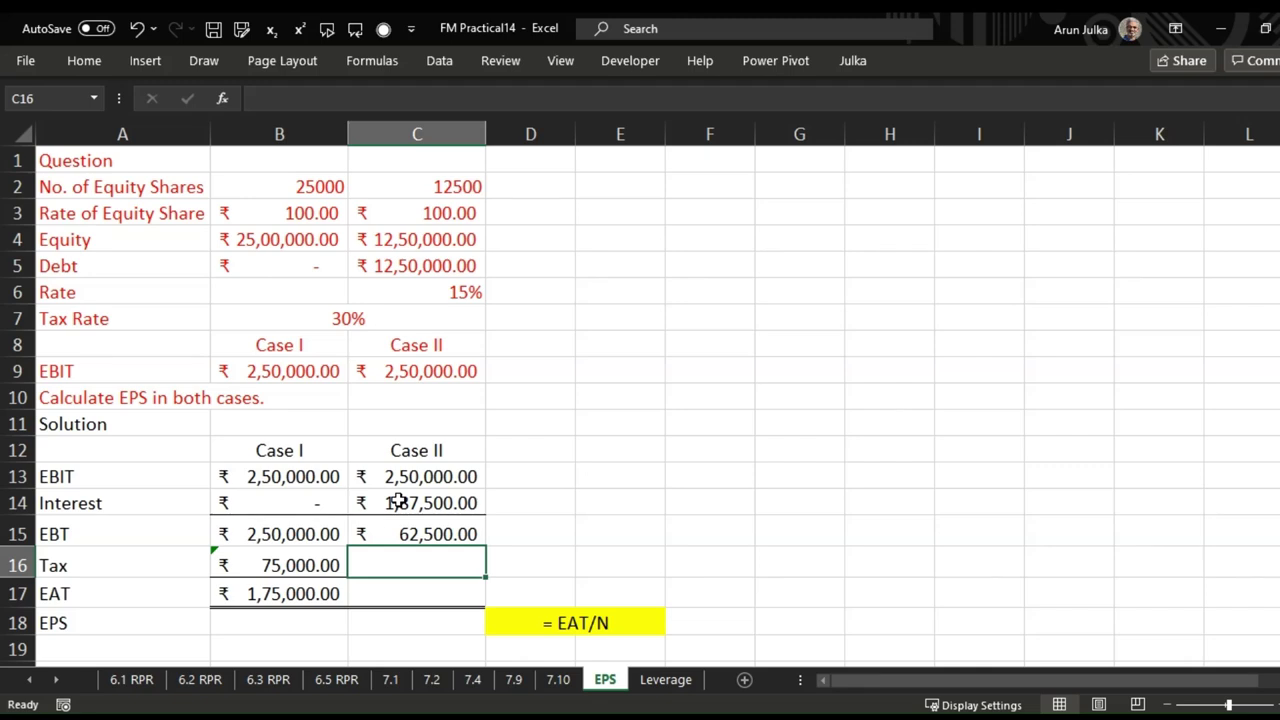
{"action": "type", "text": "="}
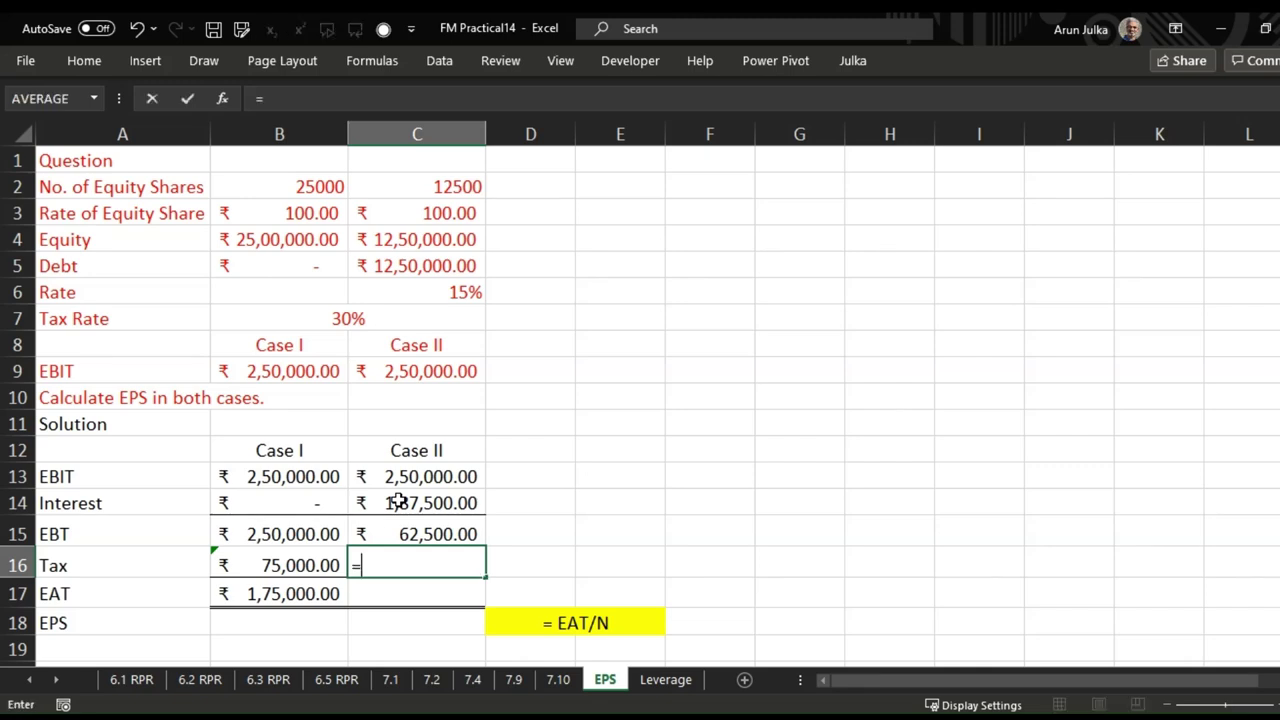
{"action": "left_click", "coordinate": [306, 316]}
{"action": "type", "text": "*"}
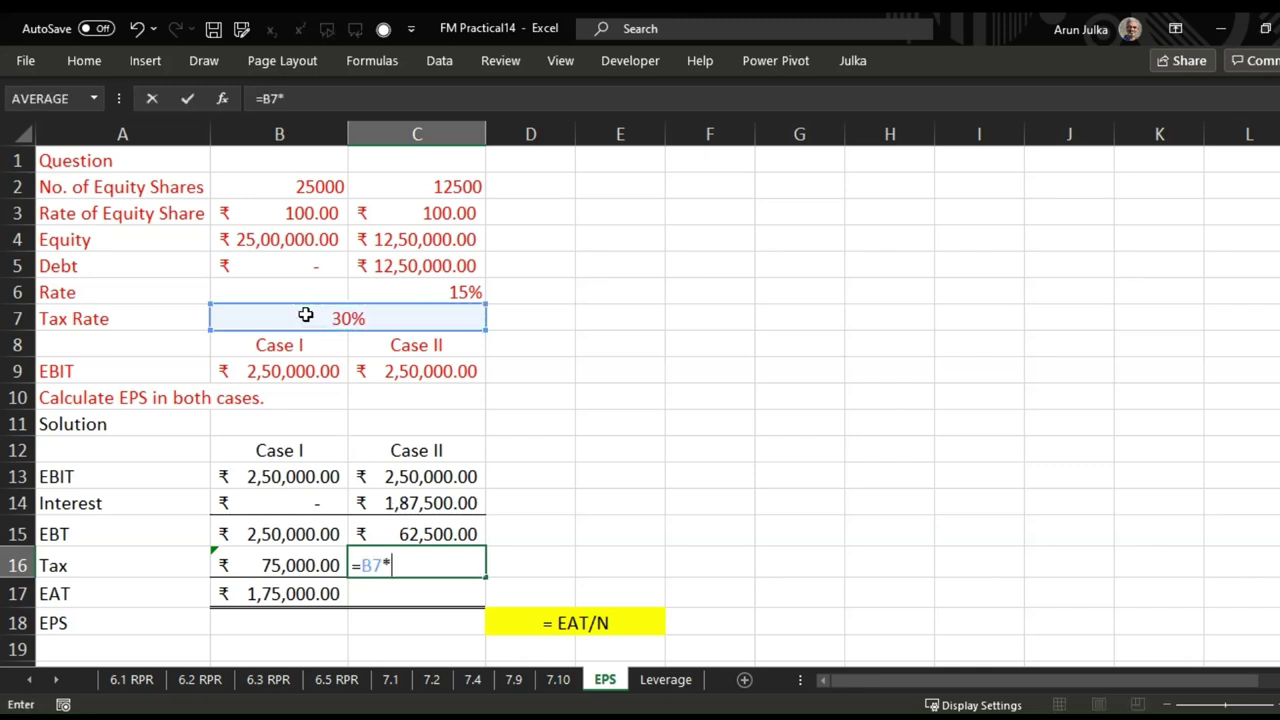
{"action": "left_click", "coordinate": [399, 533]}
{"action": "key", "text": "Return"}
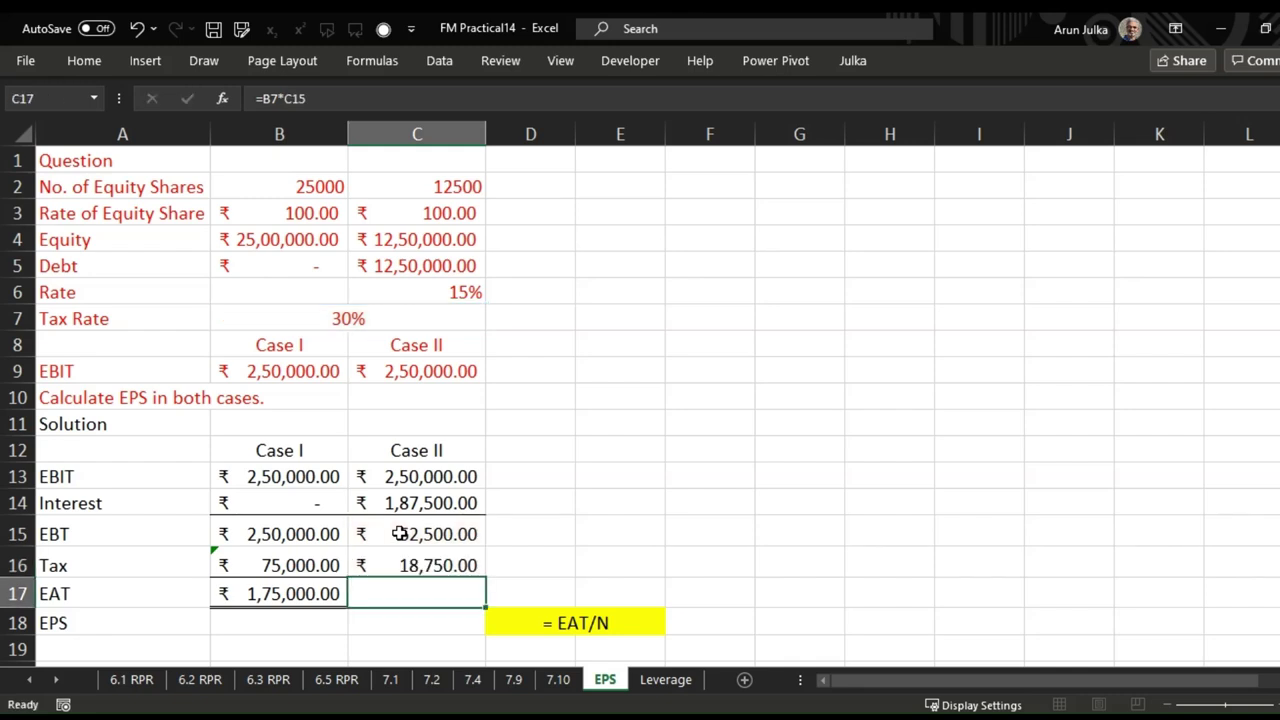
- Compute Case II EAT as =C15-C16 in C17, giving 43,750
{"action": "type", "text": "="}
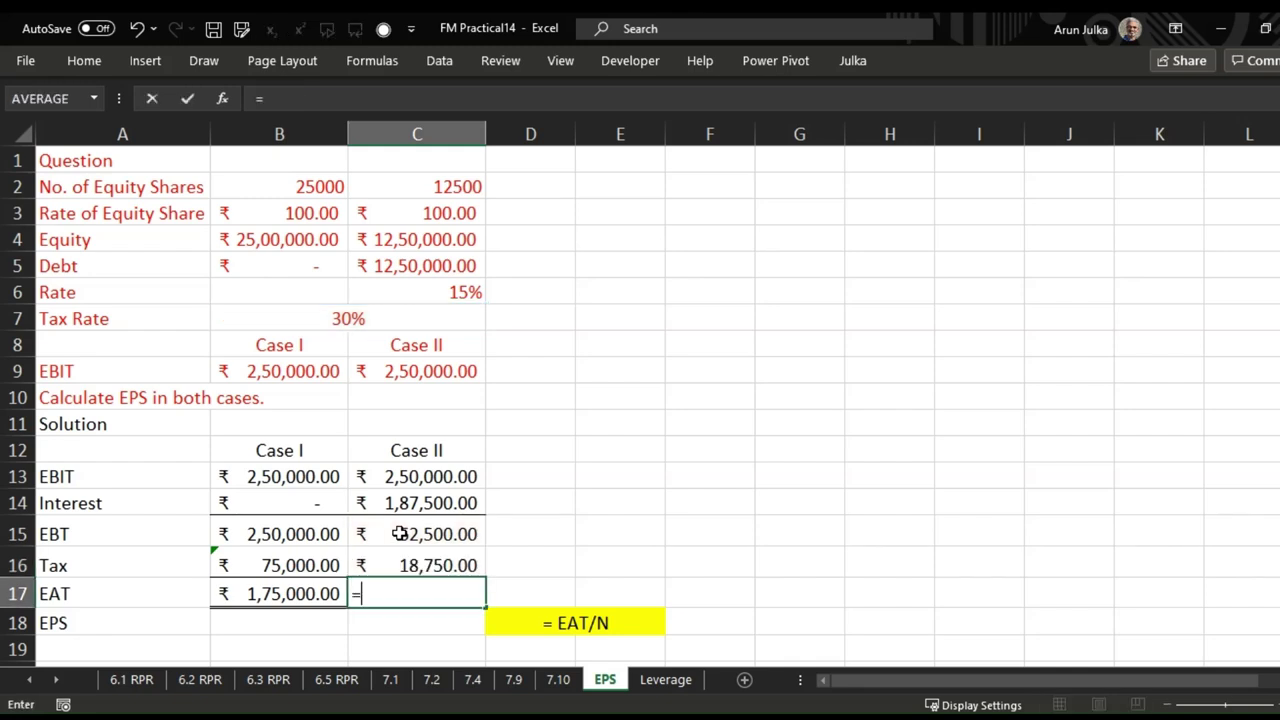
{"action": "left_click", "coordinate": [399, 533]}
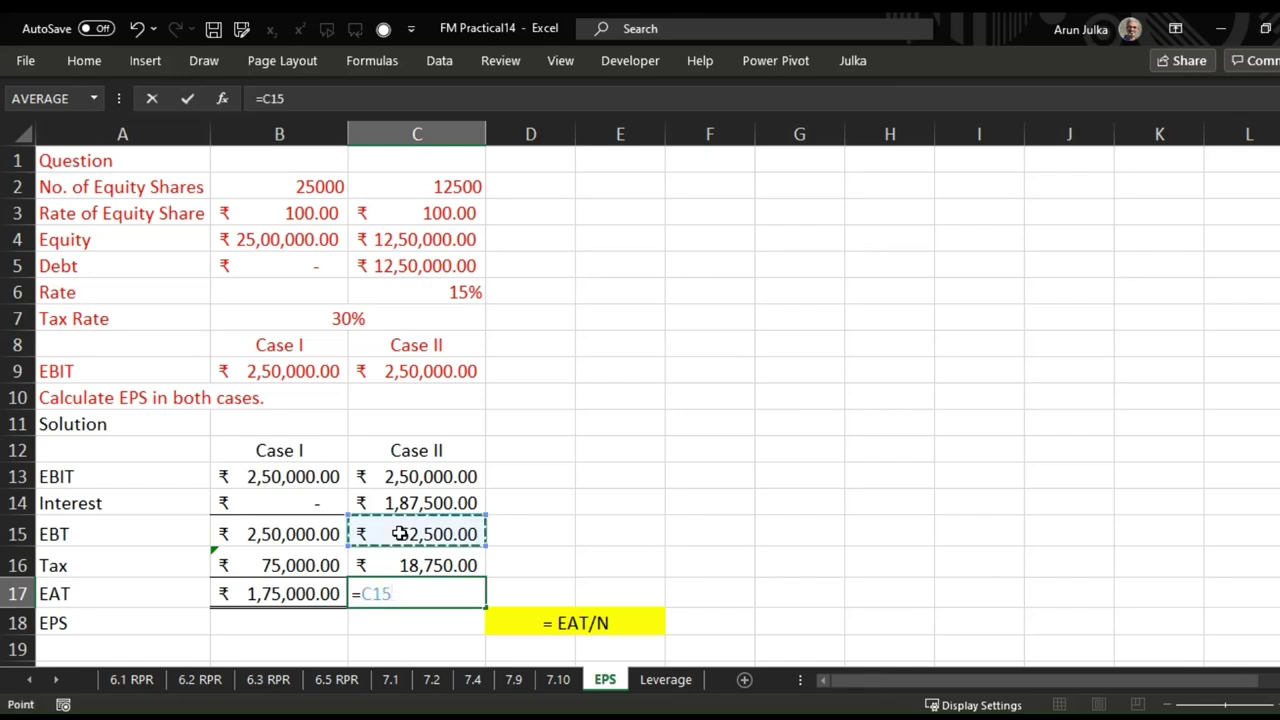
{"action": "type", "text": "-"}
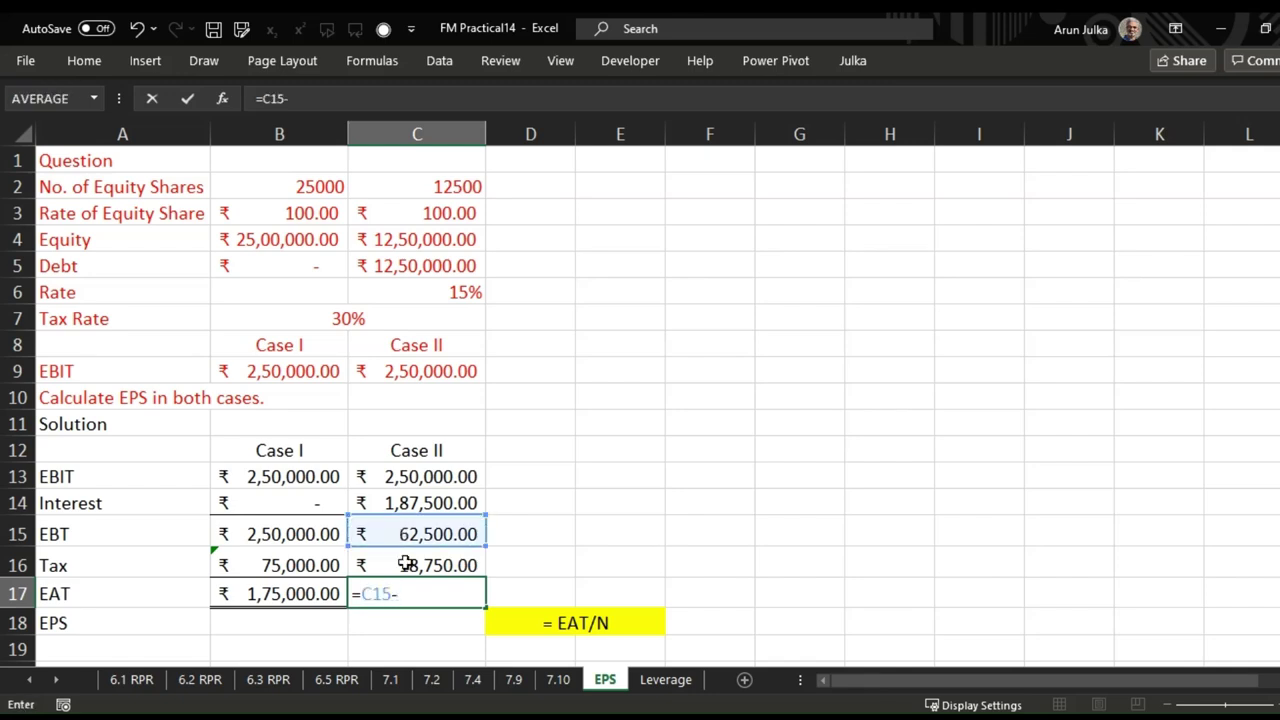
{"action": "left_click", "coordinate": [407, 566]}
{"action": "key", "text": "Return"}
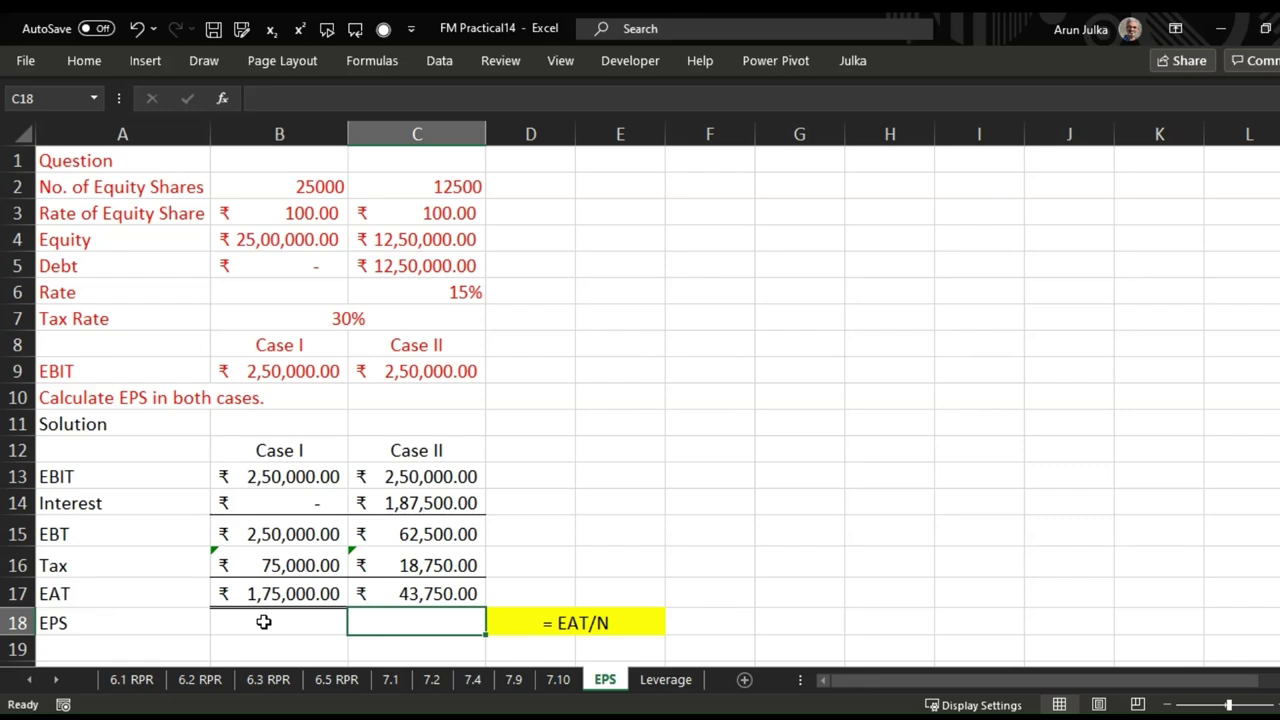
- Enter Case I EPS as =B17/B2 in B18, giving ₹7.00
{"action": "left_click", "coordinate": [263, 622]}
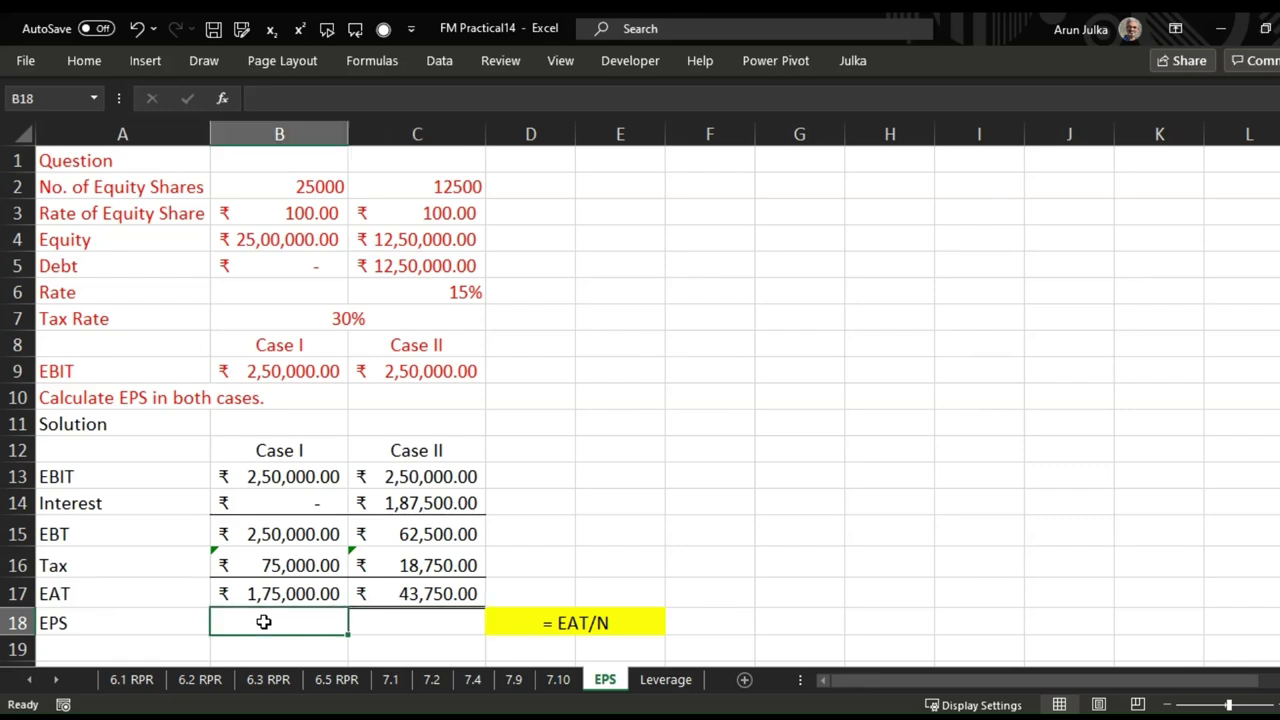
{"action": "type", "text": "="}
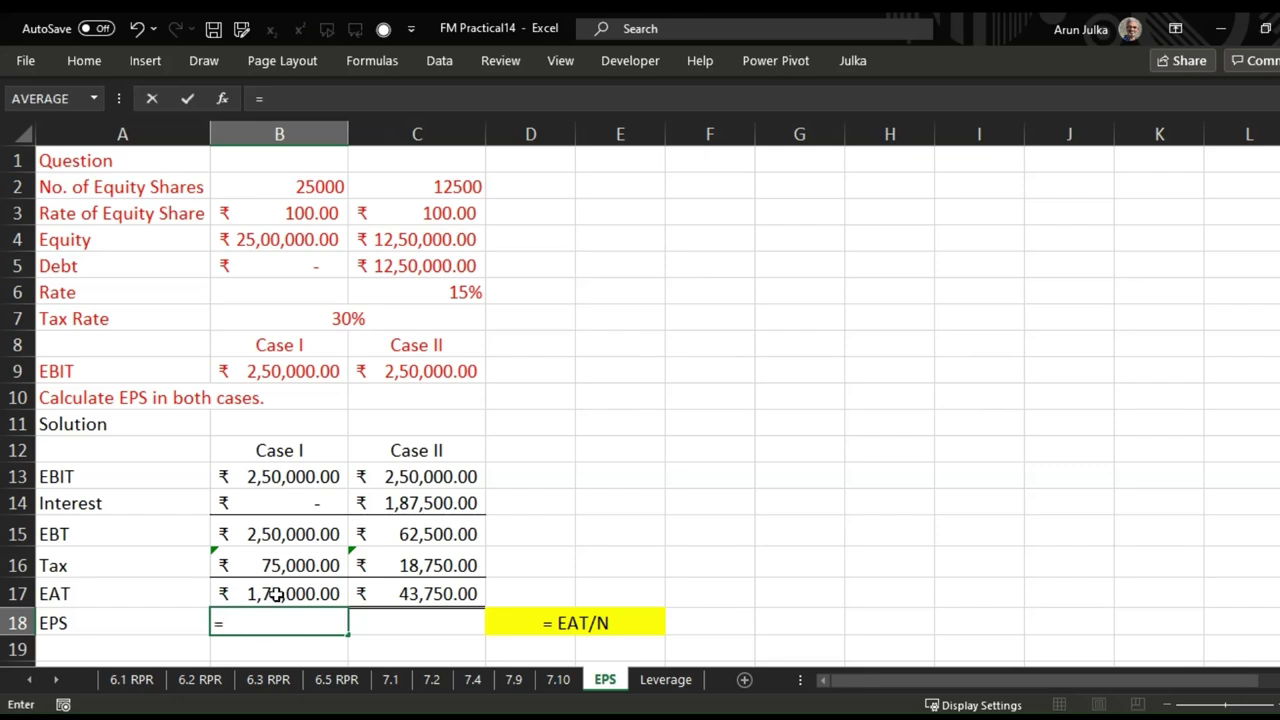
{"action": "left_click", "coordinate": [277, 594]}
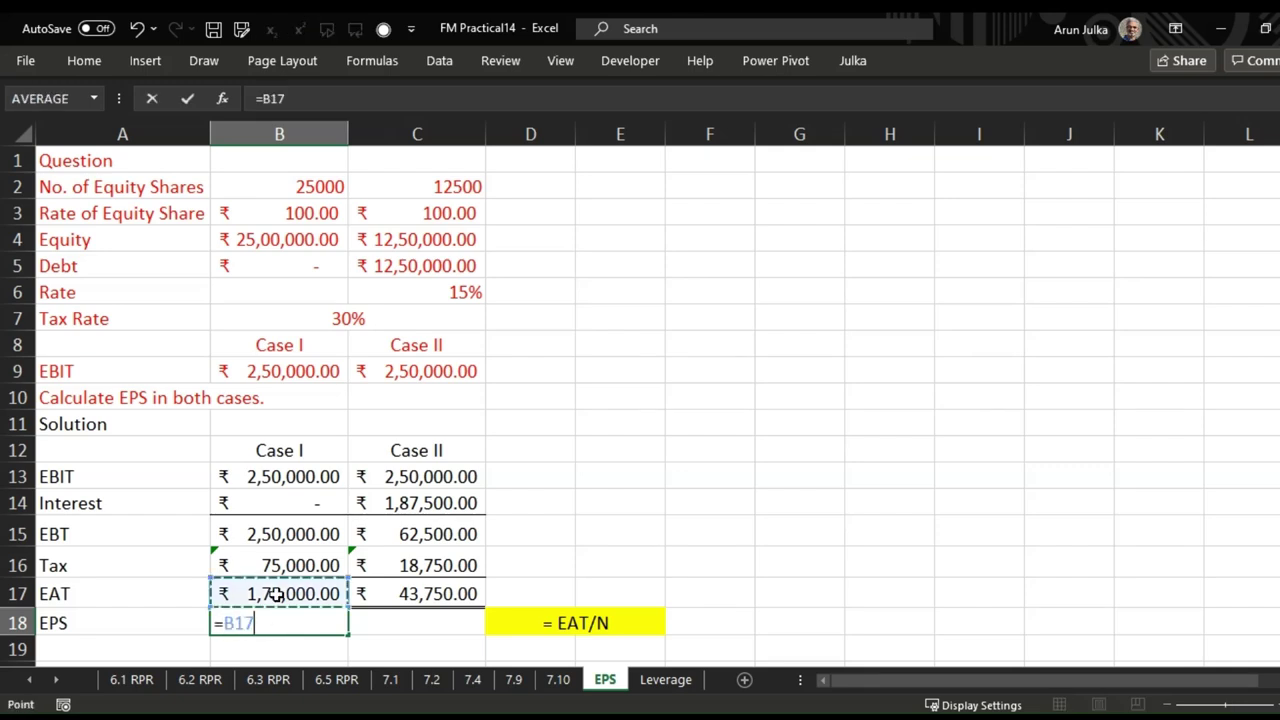
{"action": "type", "text": "/"}
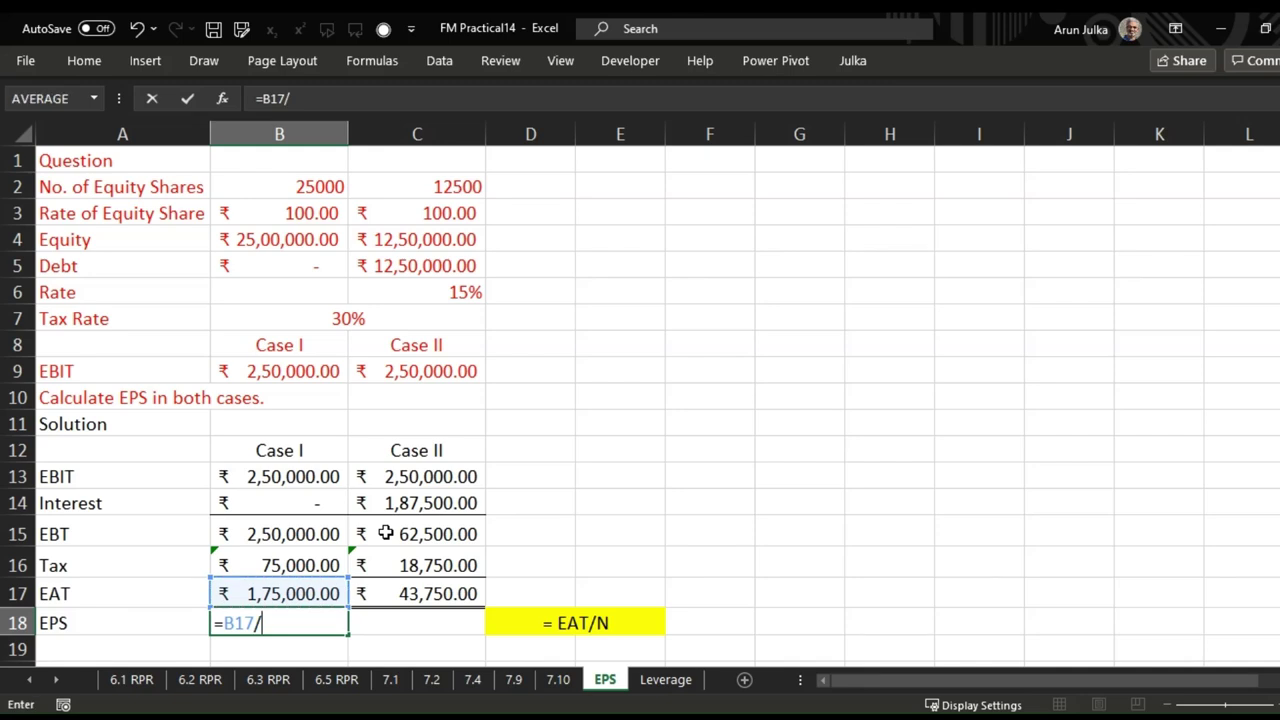
{"action": "left_click", "coordinate": [300, 190]}
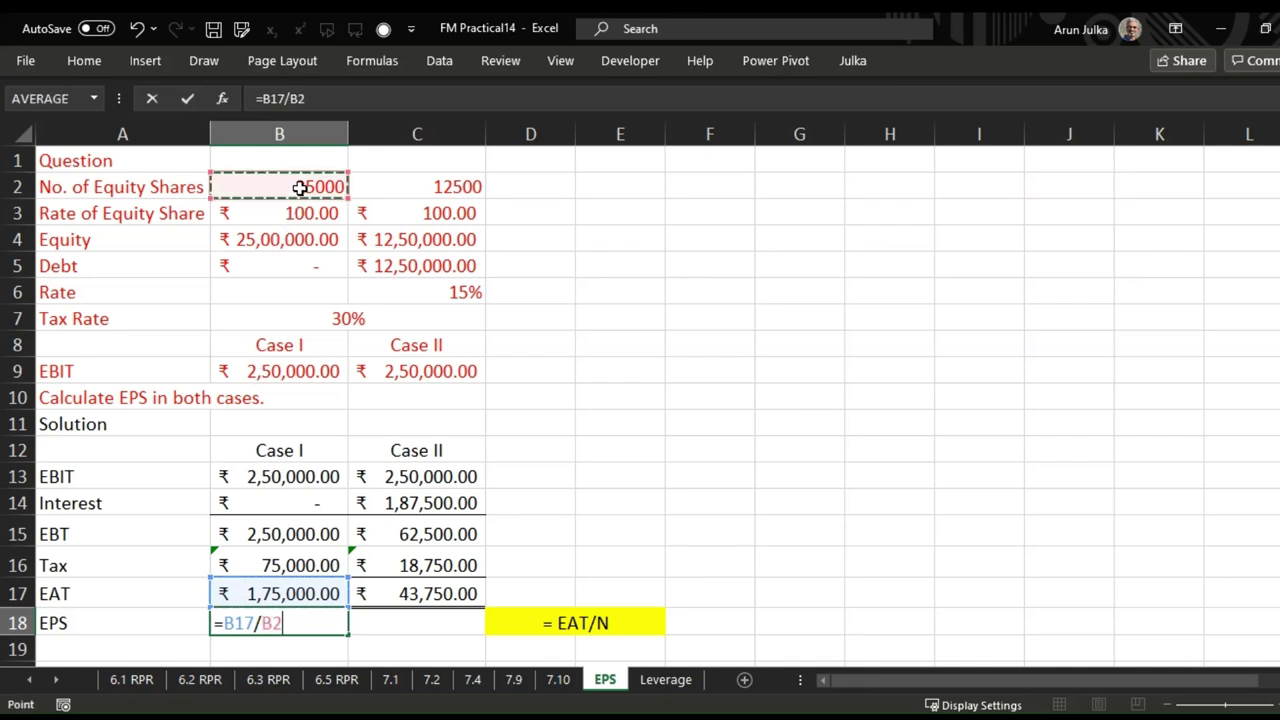
{"action": "key", "text": "Return"}
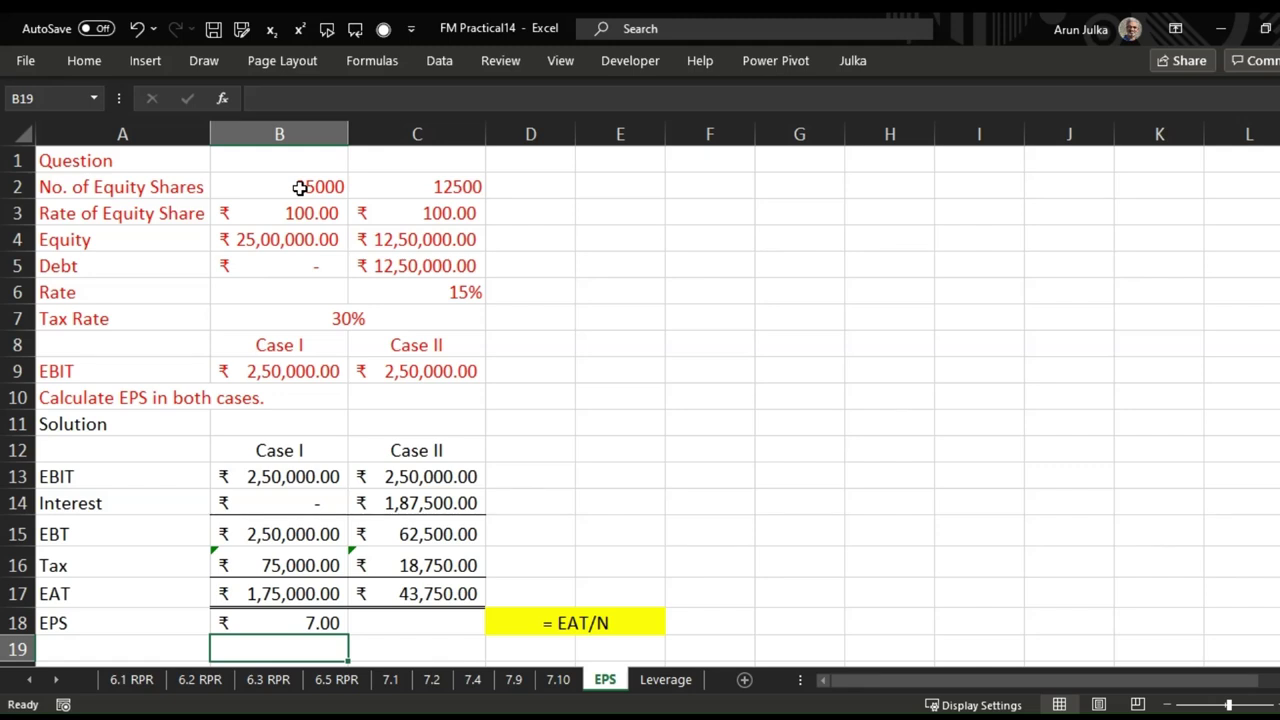
- Enter Case II EPS as =C17/C2 in C18, giving ₹3.50
{"action": "left_click", "coordinate": [396, 624]}
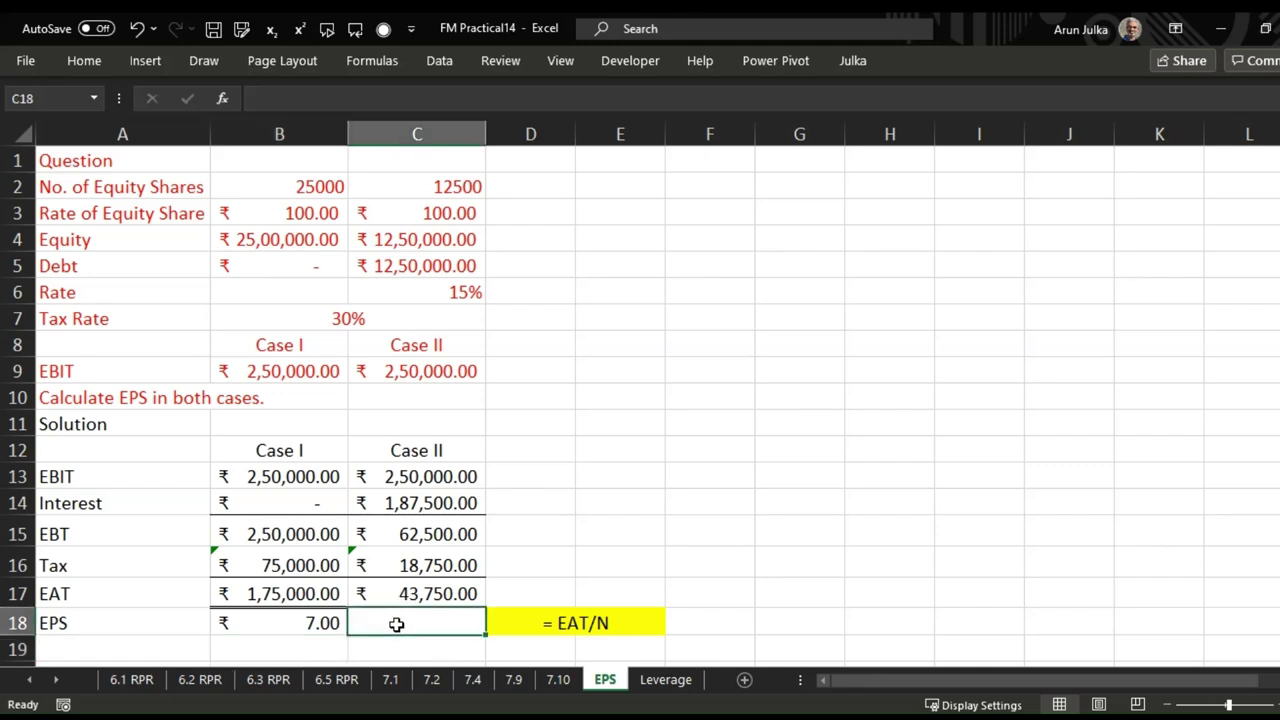
{"action": "type", "text": "="}
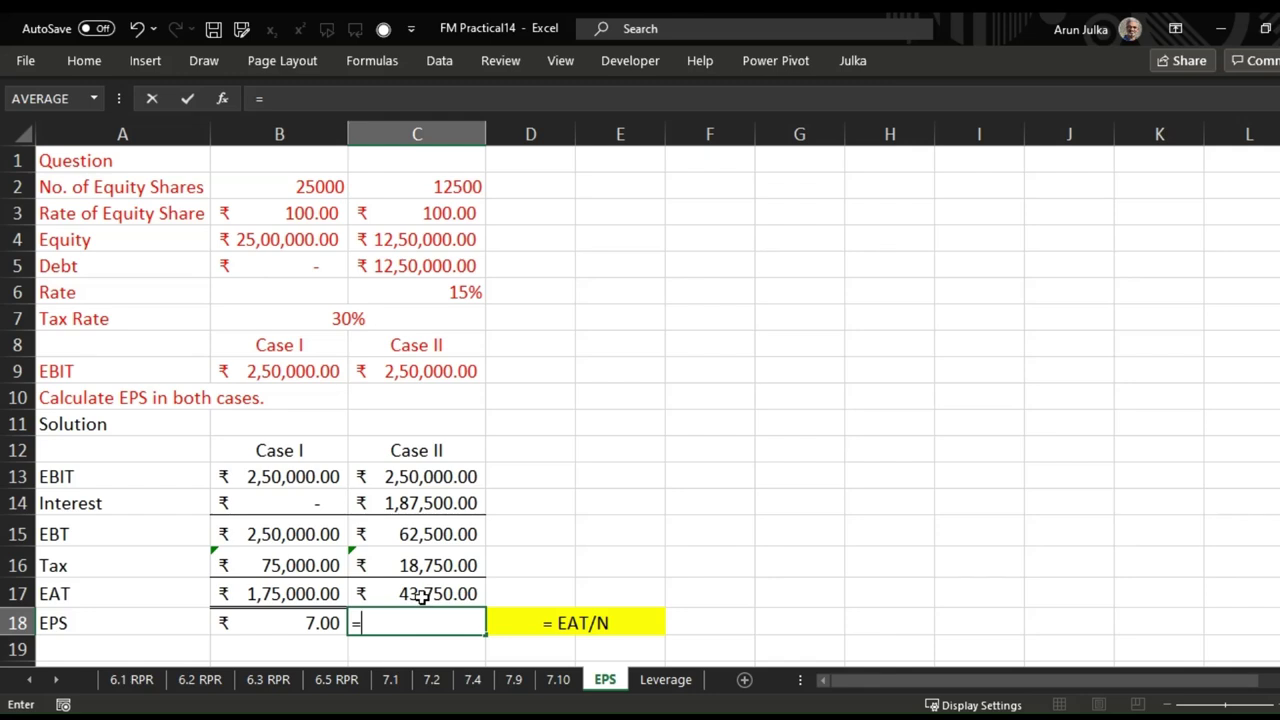
{"action": "left_click", "coordinate": [420, 595]}
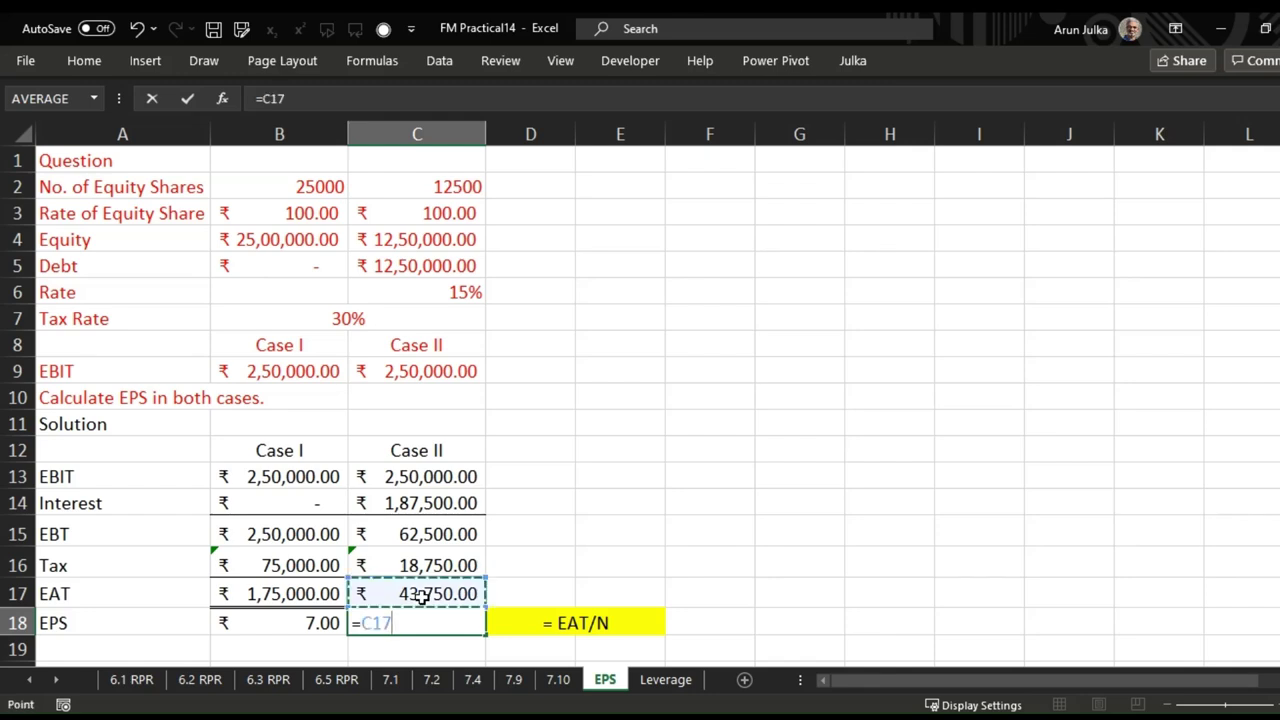
{"action": "type", "text": "/"}
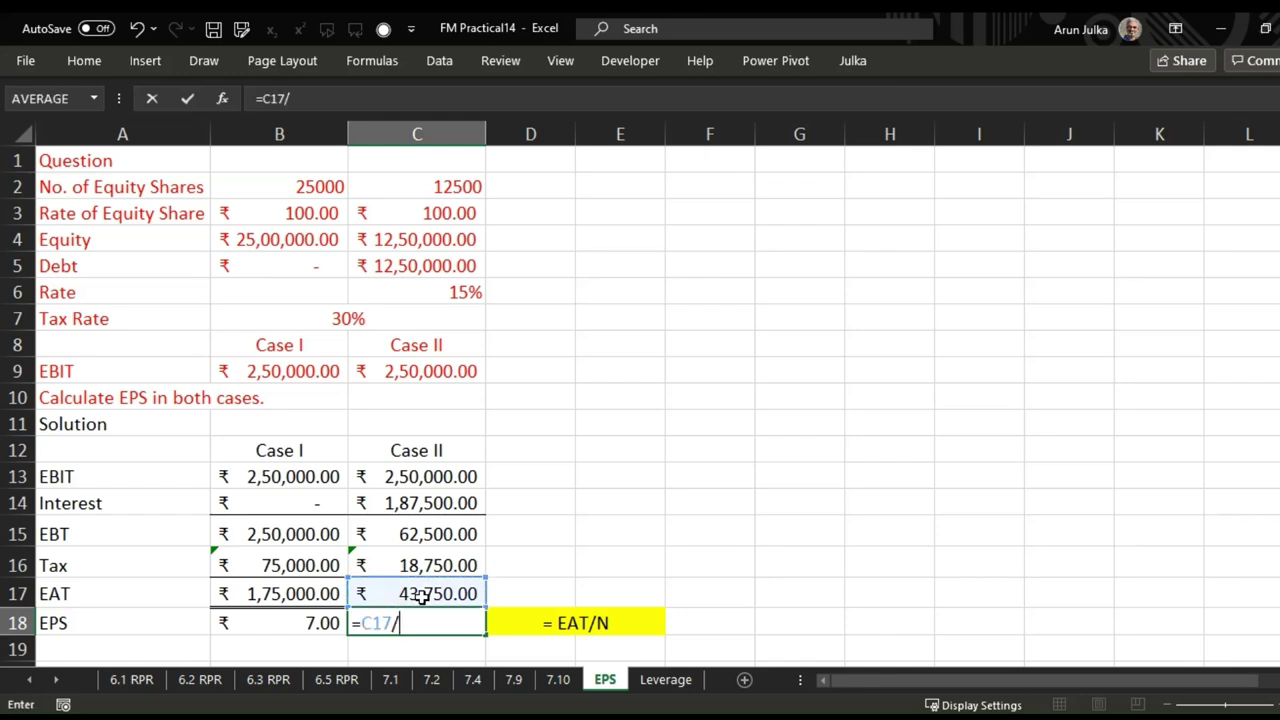
{"action": "left_click", "coordinate": [442, 186]}
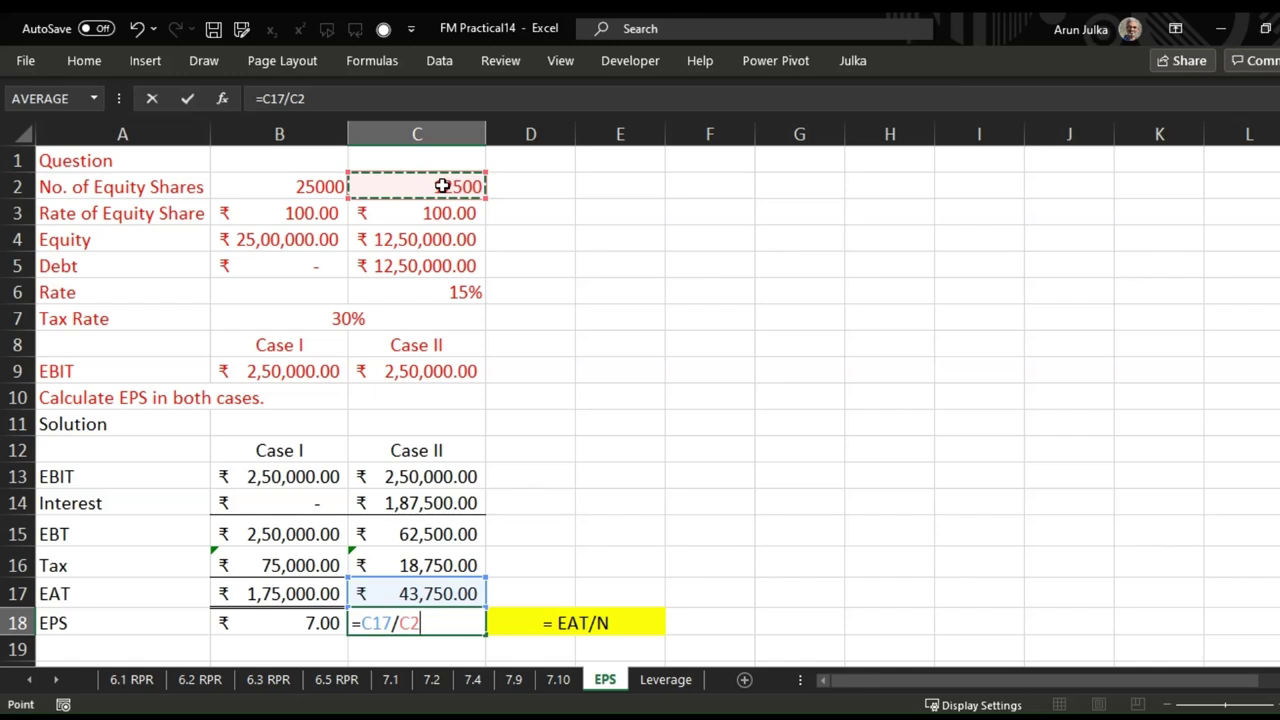
{"action": "key", "text": "Return"}
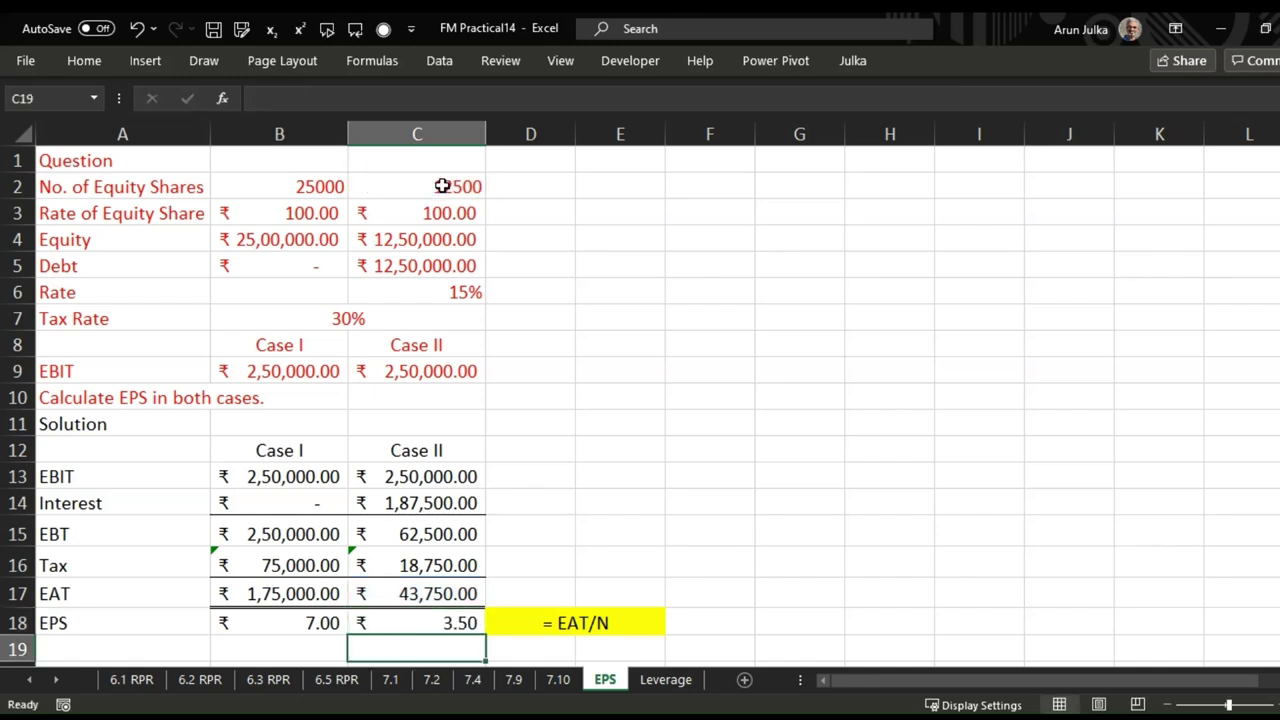